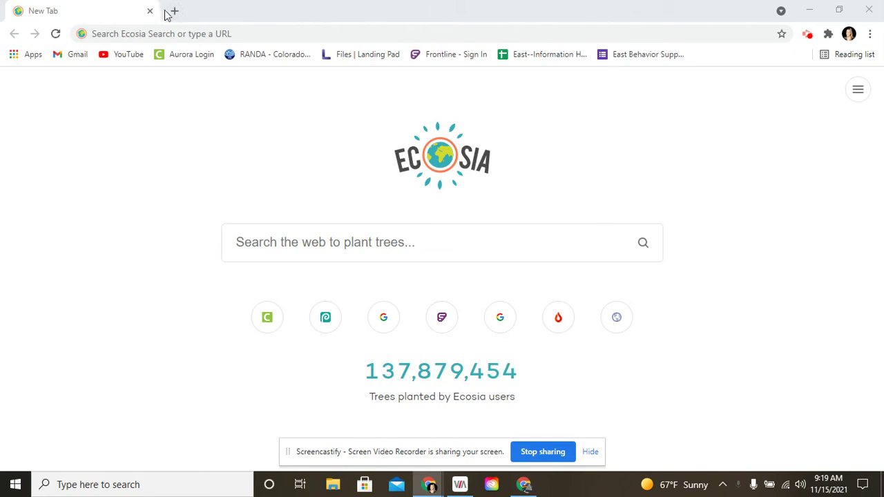
# Step: Enter photopea.com in Chrome's address bar to load the Photopea editor
pyautogui.click(172, 34)
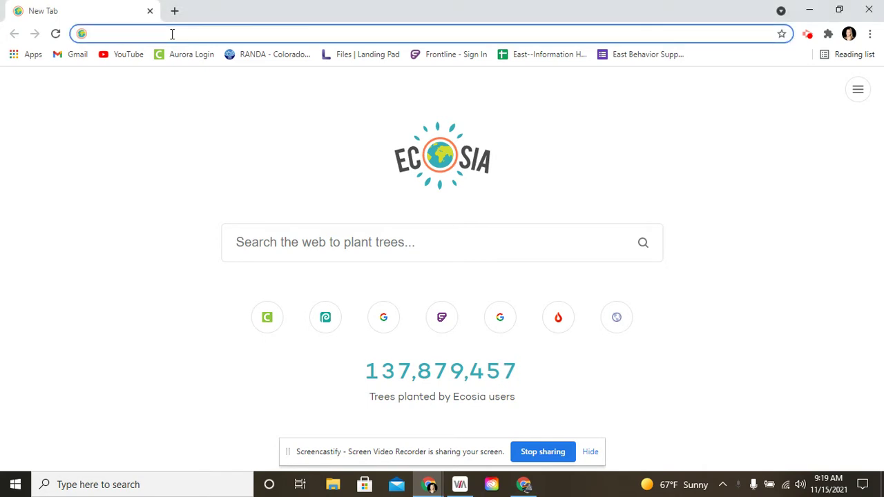
pyautogui.write('phot')
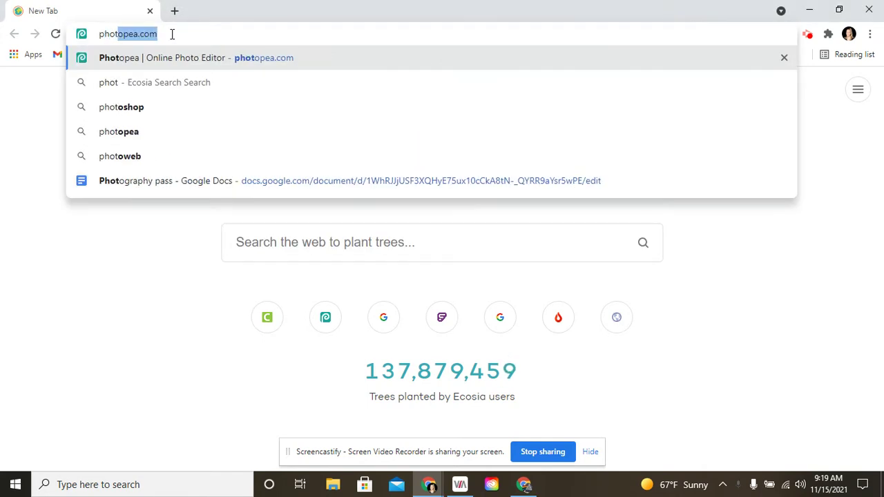
pyautogui.write('opea')
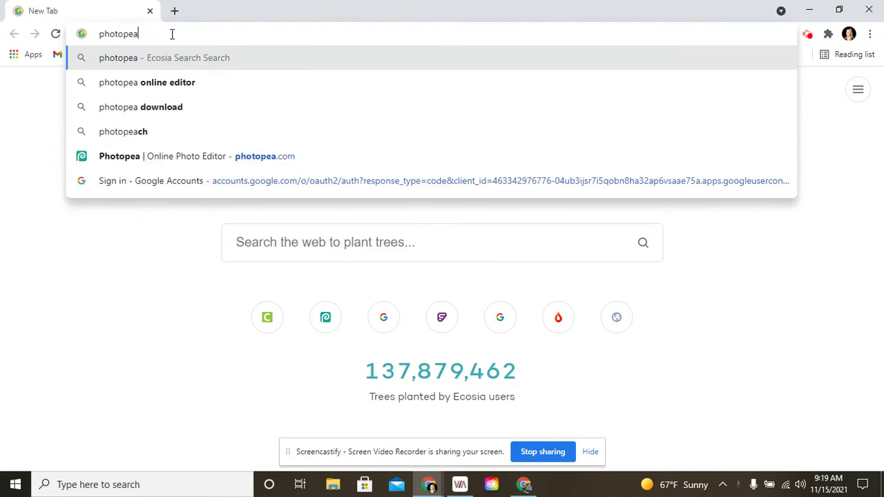
pyautogui.write('.com')
pyautogui.press('Return')
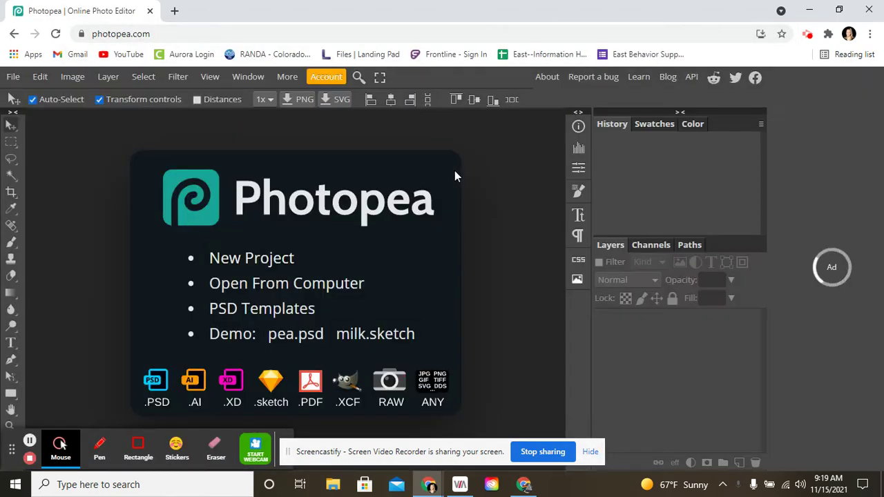
pyautogui.click(325, 79)
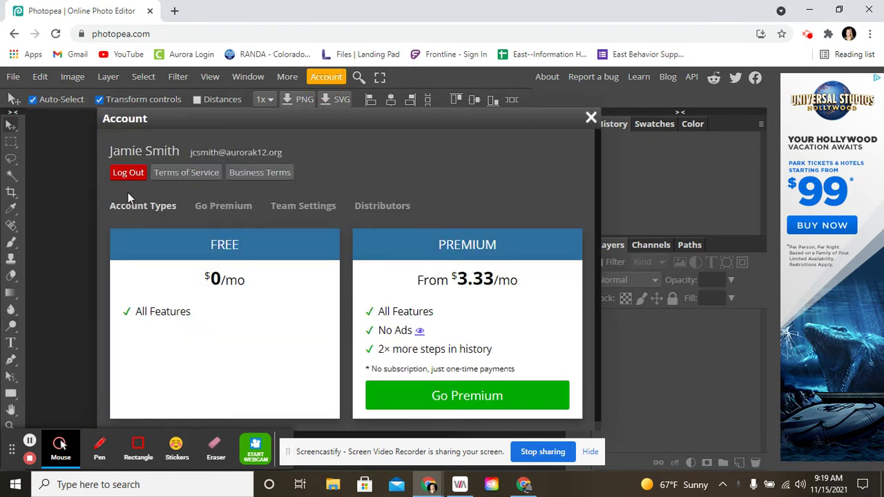
pyautogui.click(591, 118)
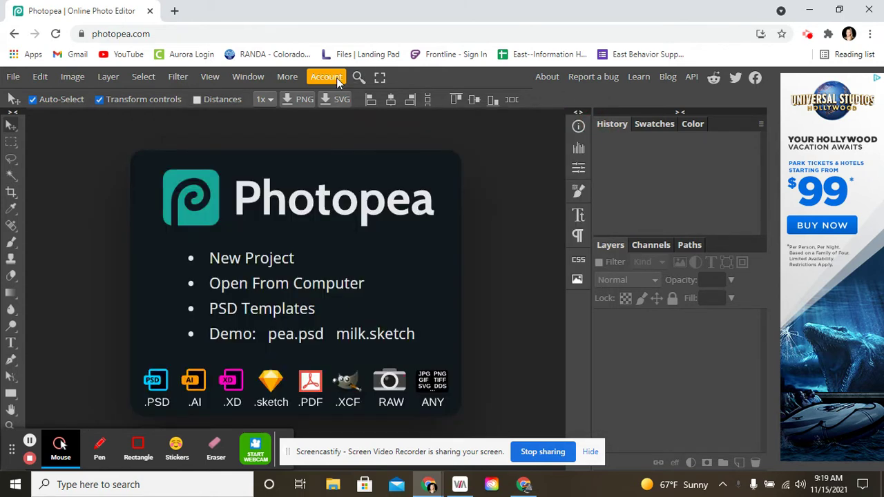
# Step: Create a 1280×720 white new project named 'Gif example 2'
pyautogui.click(279, 259)
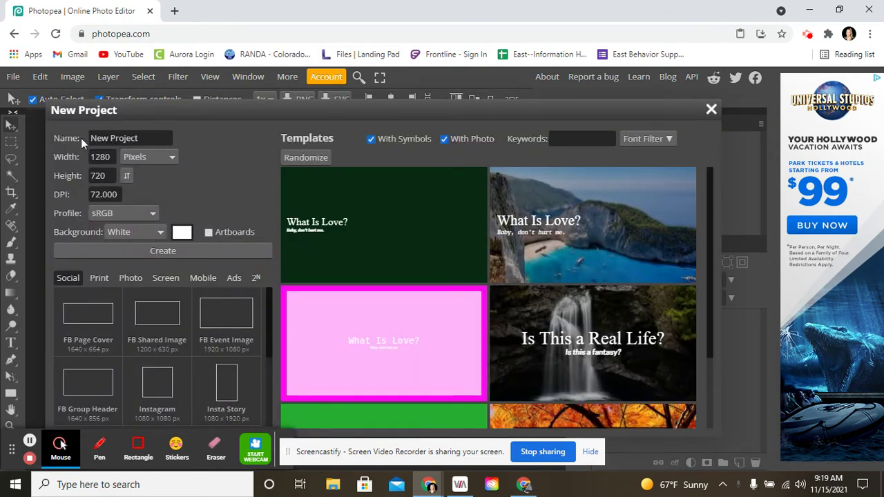
pyautogui.moveTo(148, 139); pyautogui.dragTo(84, 140)
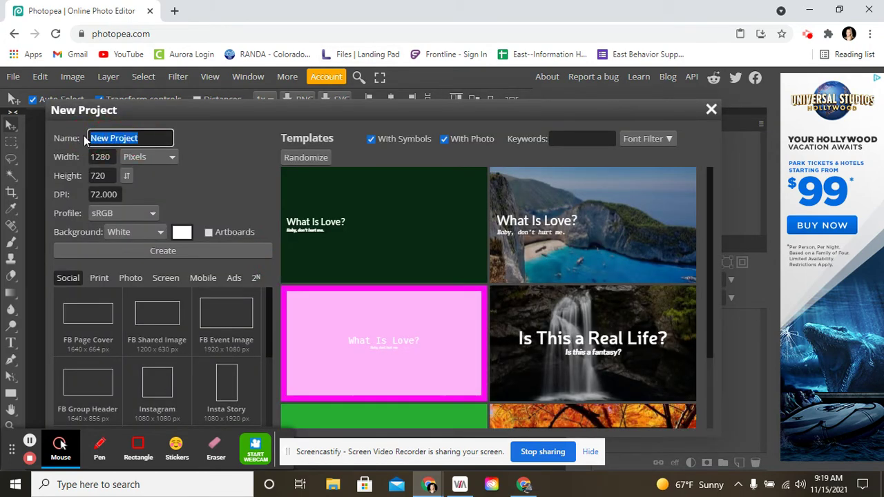
pyautogui.write('Gif')
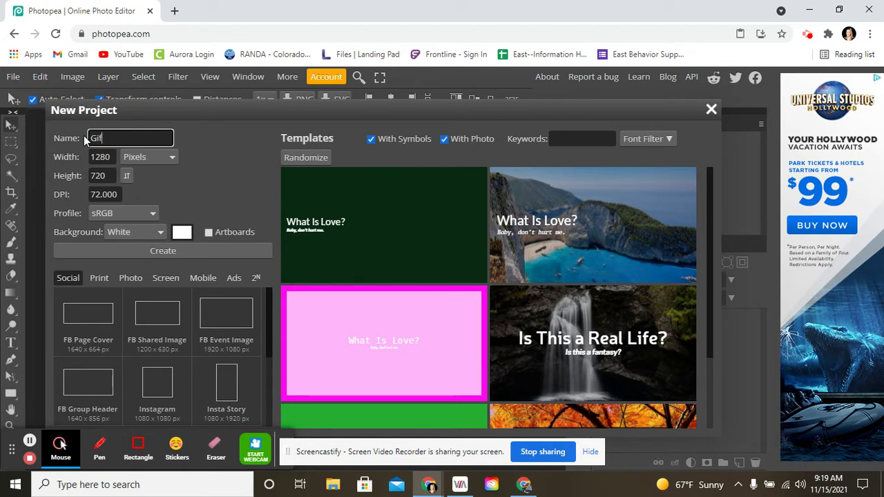
pyautogui.write(' example 2')
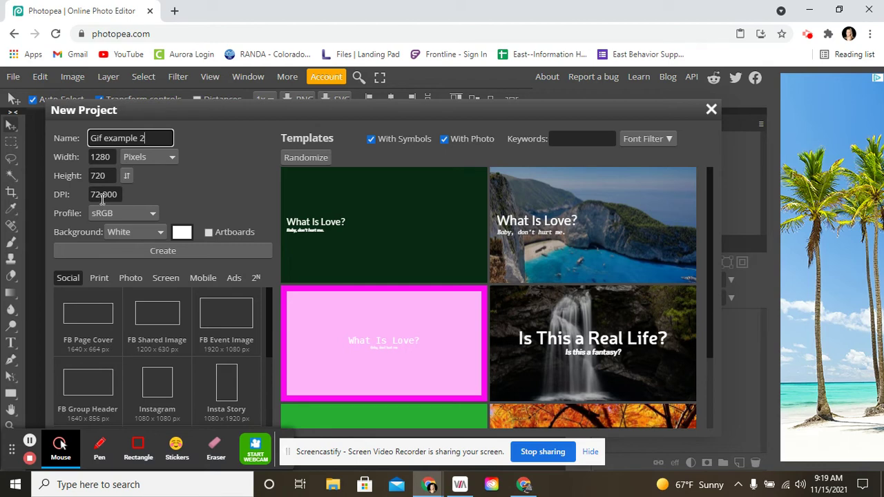
pyautogui.click(189, 250)
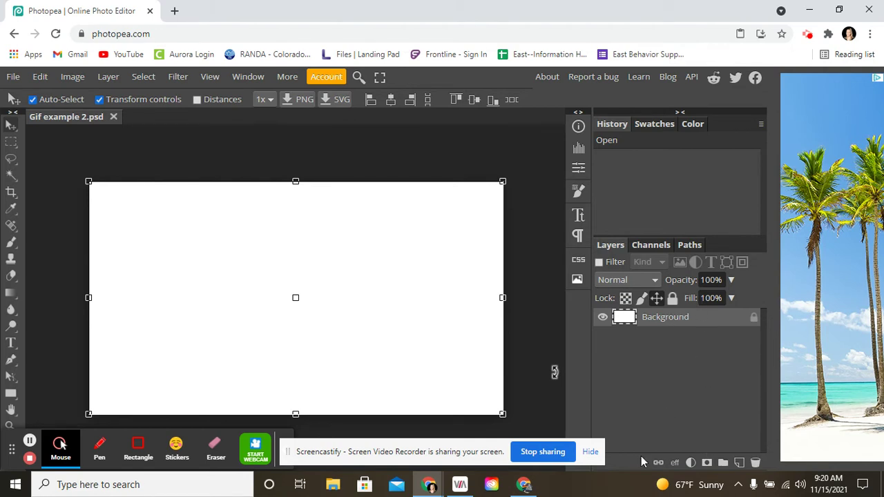
# Step: With the Gradient Tool, sweep a teal gradient from mid-canvas down to the bottom
pyautogui.click(590, 452)
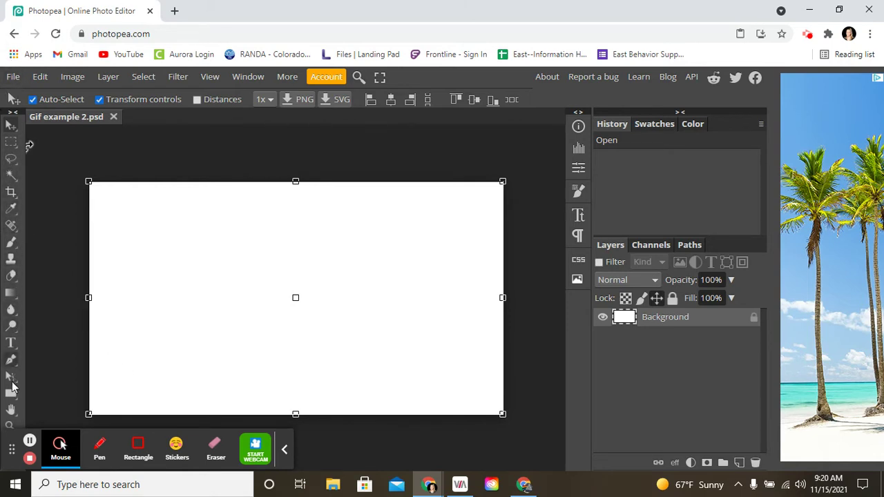
pyautogui.rightClick(16, 245)
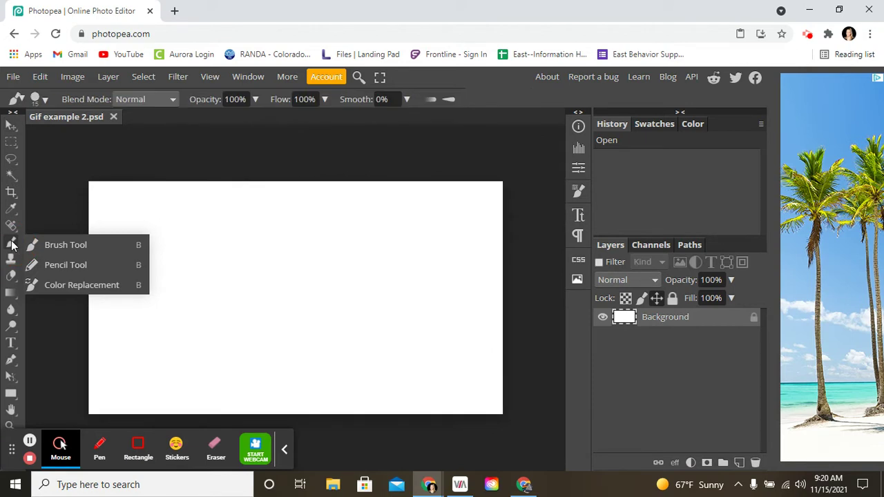
pyautogui.rightClick(10, 296)
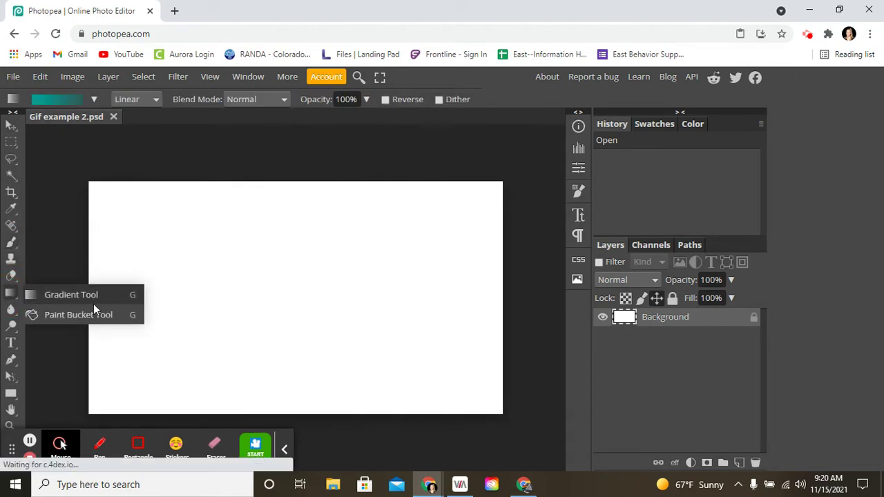
pyautogui.click(95, 297)
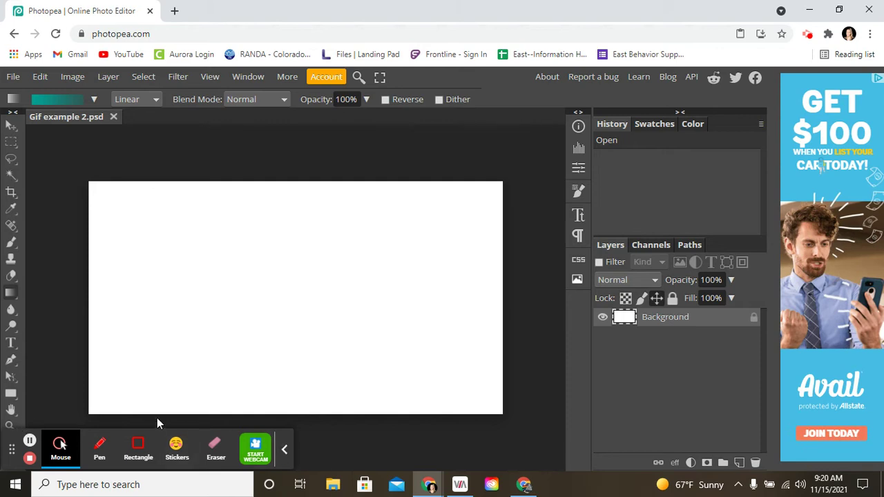
pyautogui.moveTo(13, 449); pyautogui.dragTo(51, 451)
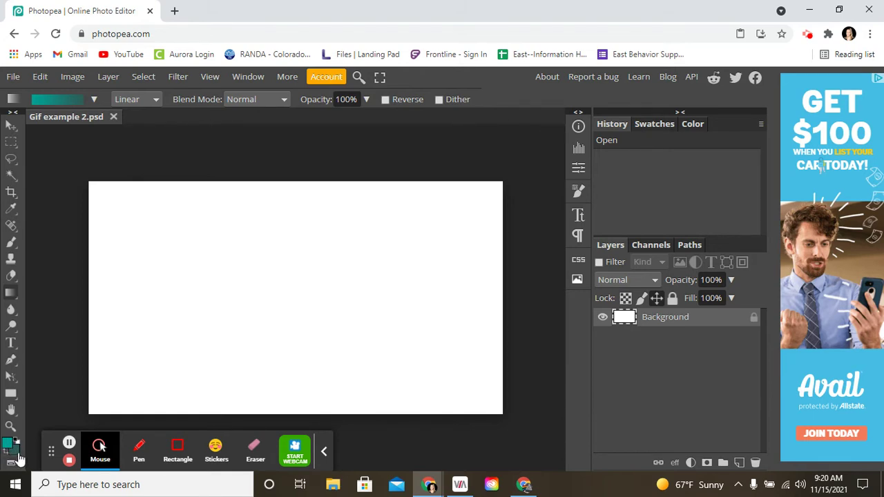
pyautogui.moveTo(280, 396); pyautogui.dragTo(254, 375)
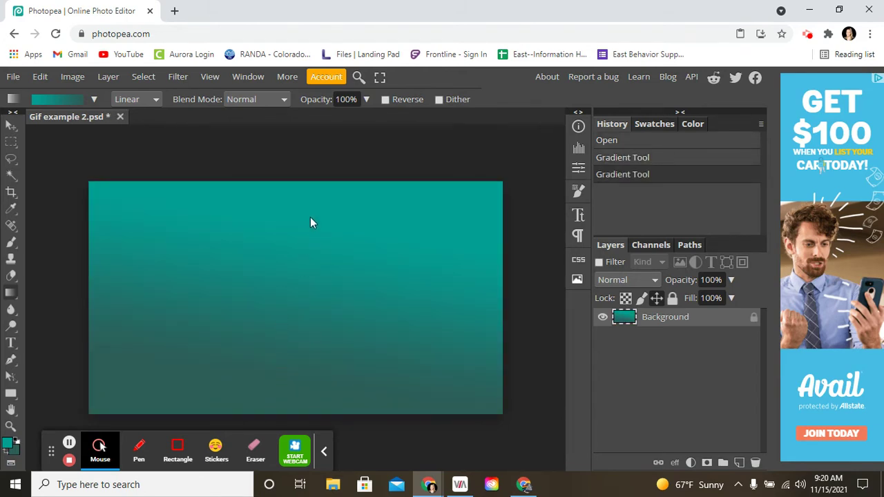
pyautogui.moveTo(306, 211); pyautogui.dragTo(302, 366)
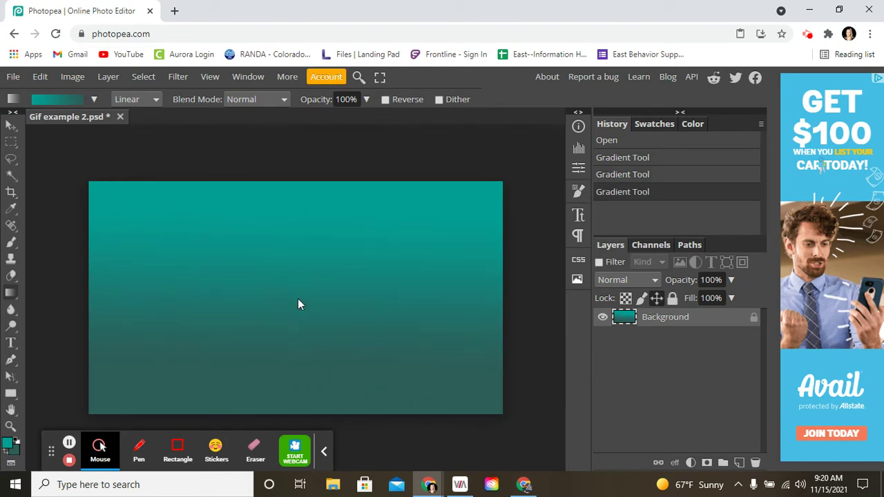
pyautogui.moveTo(298, 236); pyautogui.dragTo(298, 355)
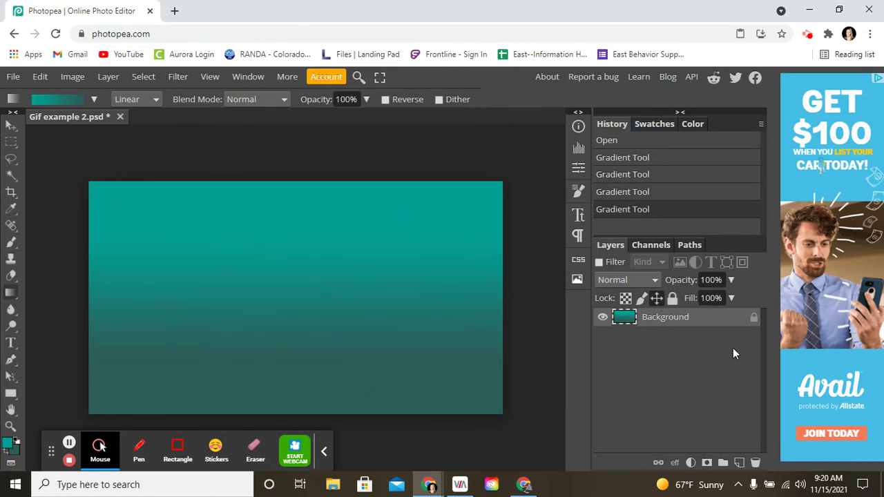
# Step: Switch to the Horizontal Type Tool
pyautogui.click(12, 395)
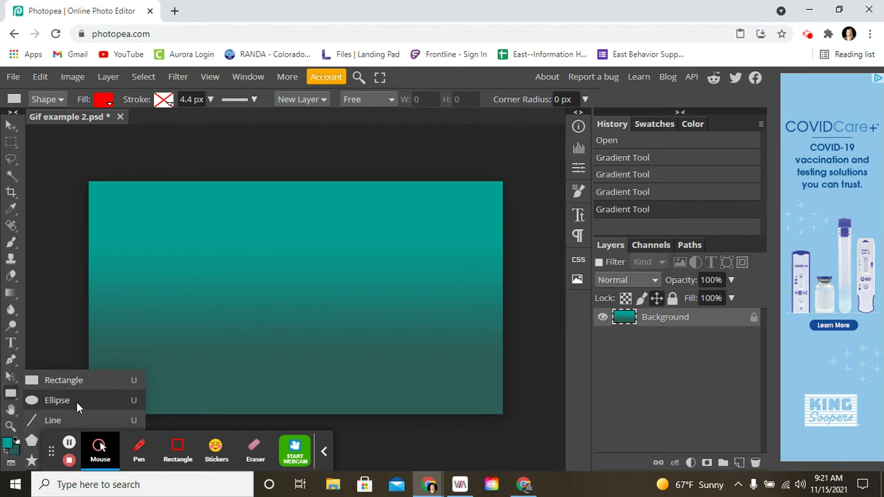
pyautogui.click(9, 349)
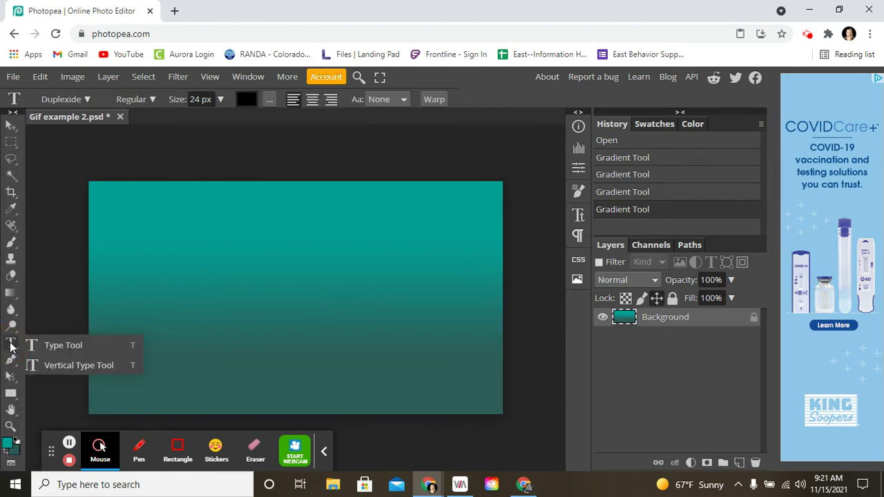
pyautogui.click(89, 348)
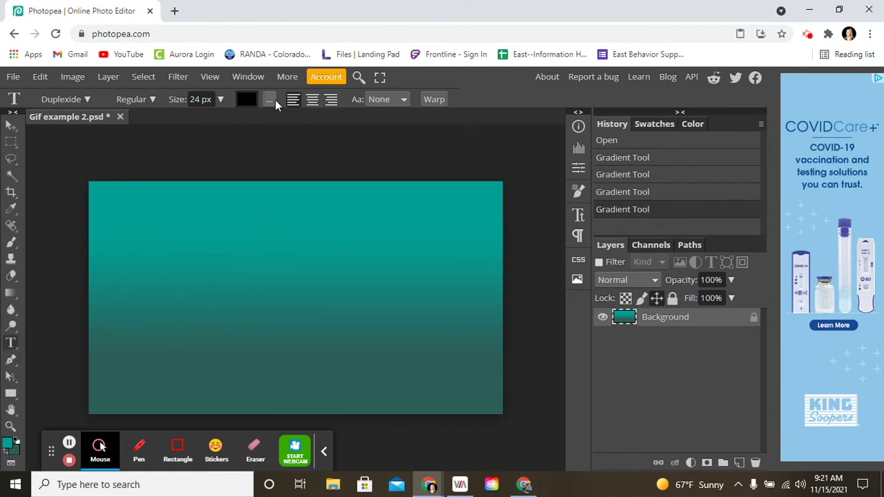
# Step: Choose Erica One from the font list
pyautogui.click(91, 99)
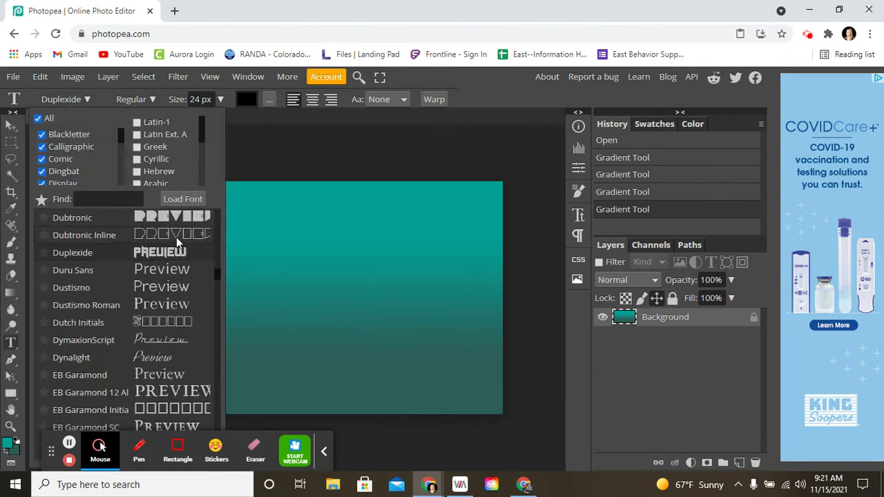
pyautogui.scroll(-2, 197, 321)
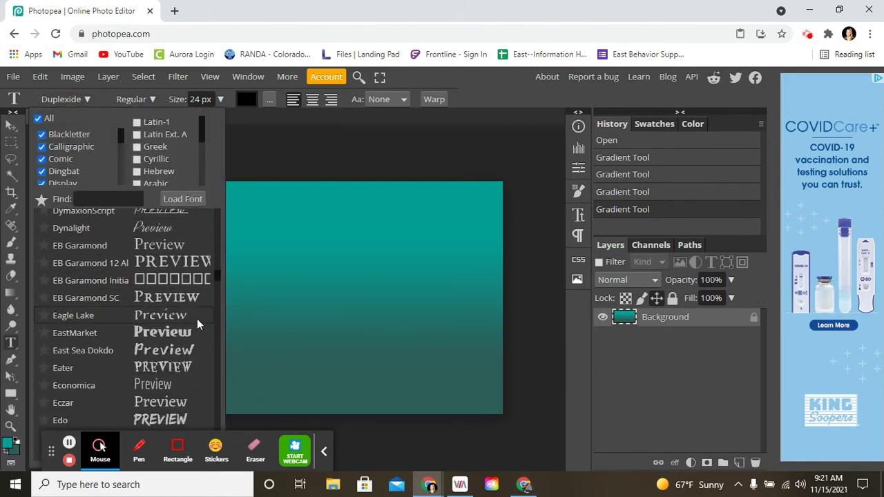
pyautogui.scroll(-5, 196, 317)
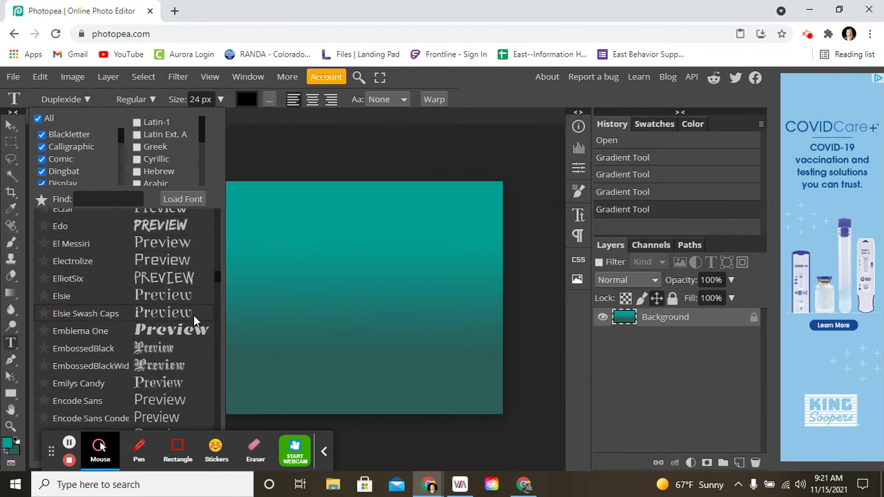
pyautogui.scroll(-3, 193, 319)
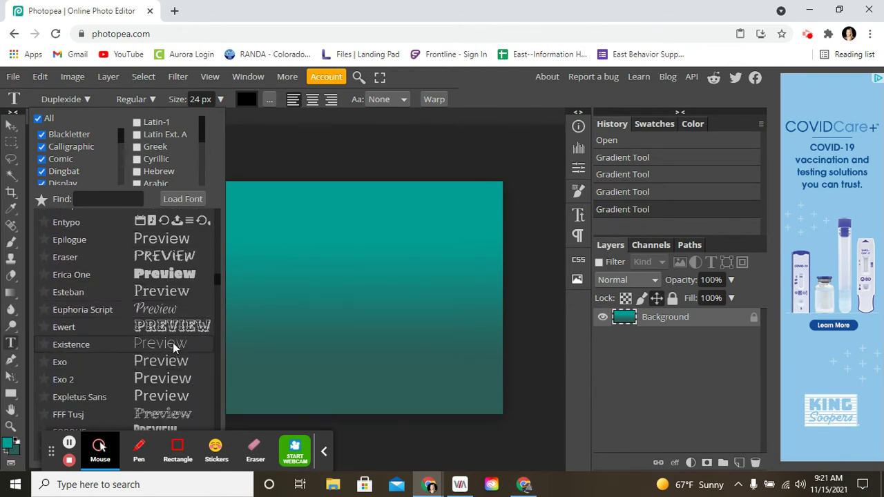
pyautogui.click(169, 274)
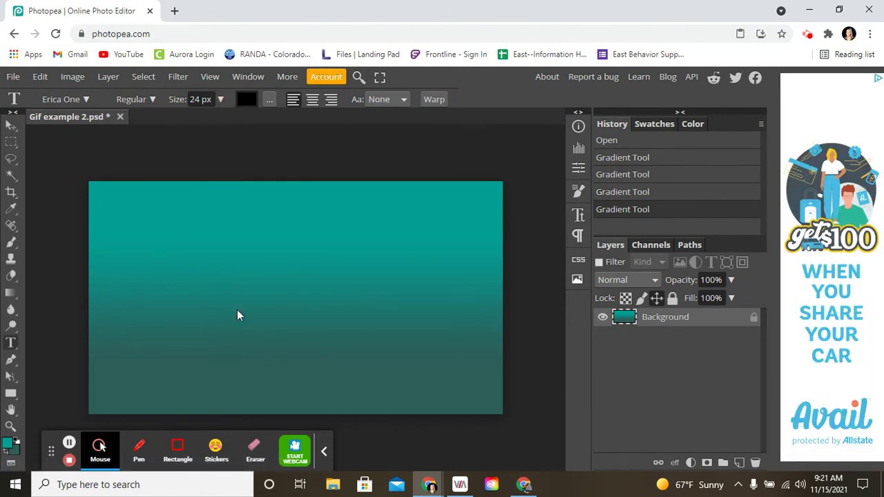
# Step: Start a text layer on the canvas and raise the font size from 24 px to 136 px
pyautogui.click(184, 289)
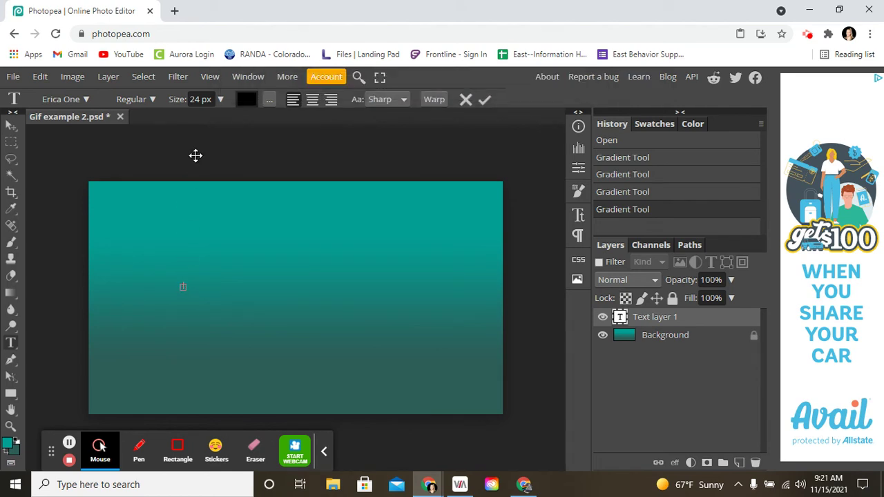
pyautogui.click(221, 100)
pyautogui.moveTo(198, 118); pyautogui.dragTo(223, 119)
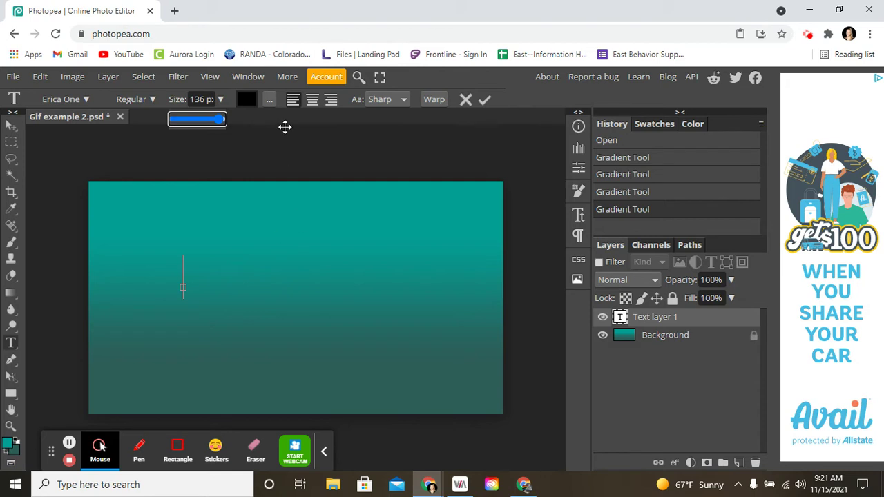
pyautogui.click(485, 100)
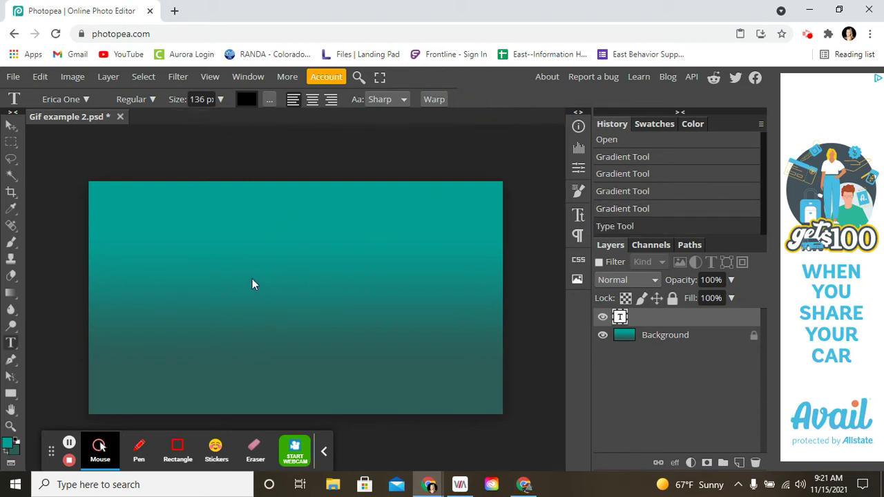
# Step: Edit the new text layer and type EMS in black
pyautogui.doubleClick(636, 317)
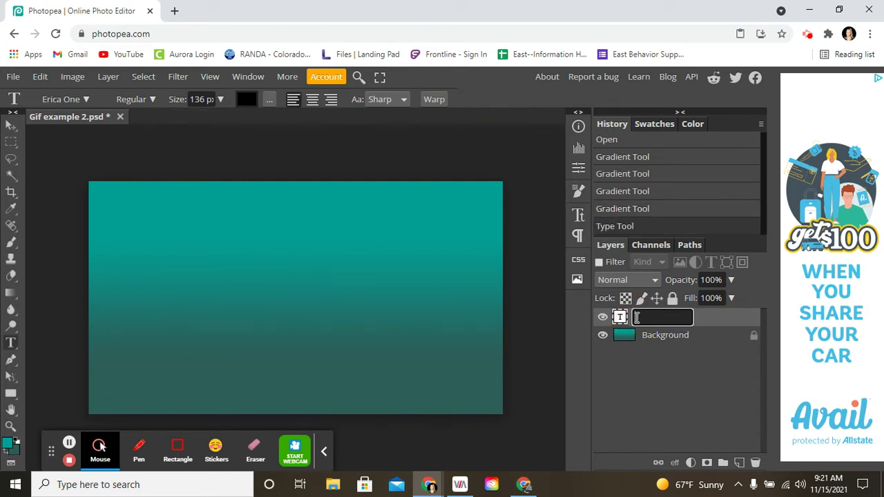
pyautogui.click(714, 325)
pyautogui.doubleClick(619, 317)
pyautogui.write('E')
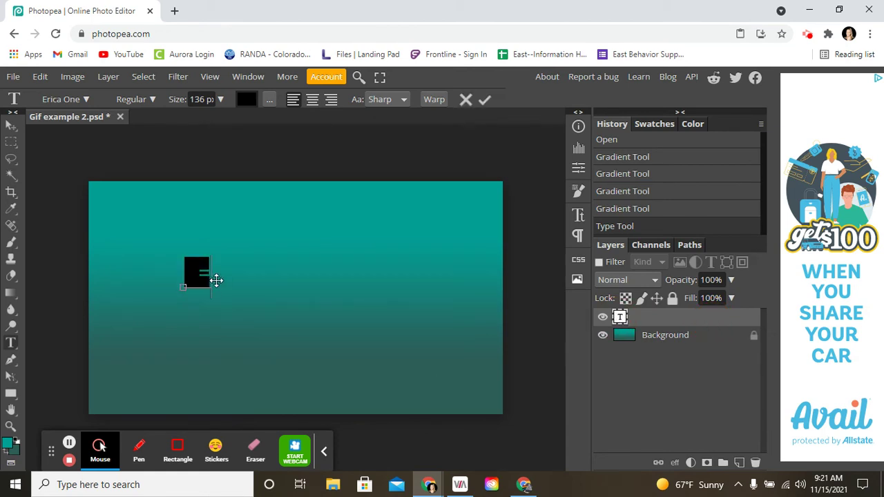
pyautogui.write('MS')
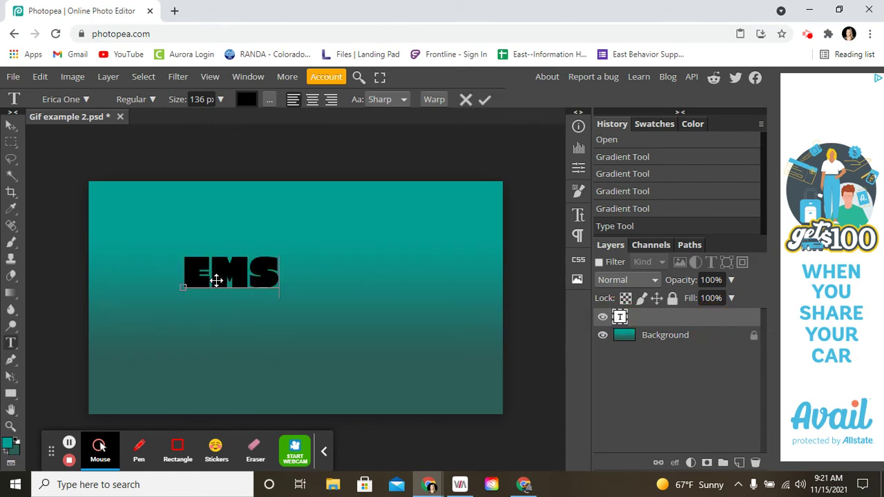
# Step: Scale EMS to about 202% width and 294% height and move it near the centre
pyautogui.click(11, 128)
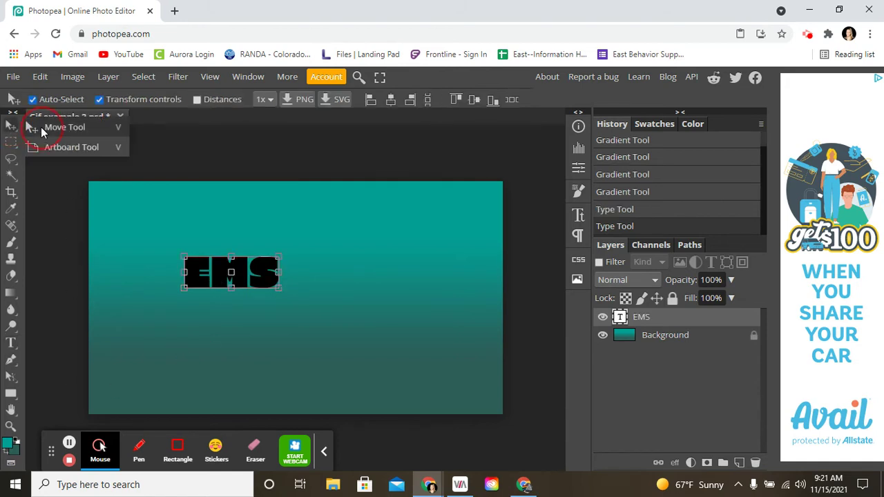
pyautogui.moveTo(207, 276); pyautogui.dragTo(280, 294)
pyautogui.moveTo(351, 307); pyautogui.dragTo(447, 369)
pyautogui.moveTo(382, 304); pyautogui.dragTo(332, 265)
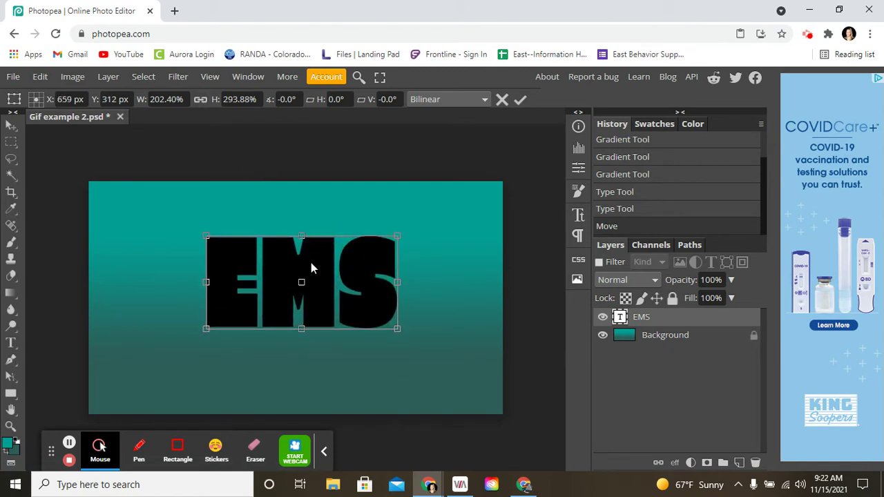
pyautogui.doubleClick(394, 291)
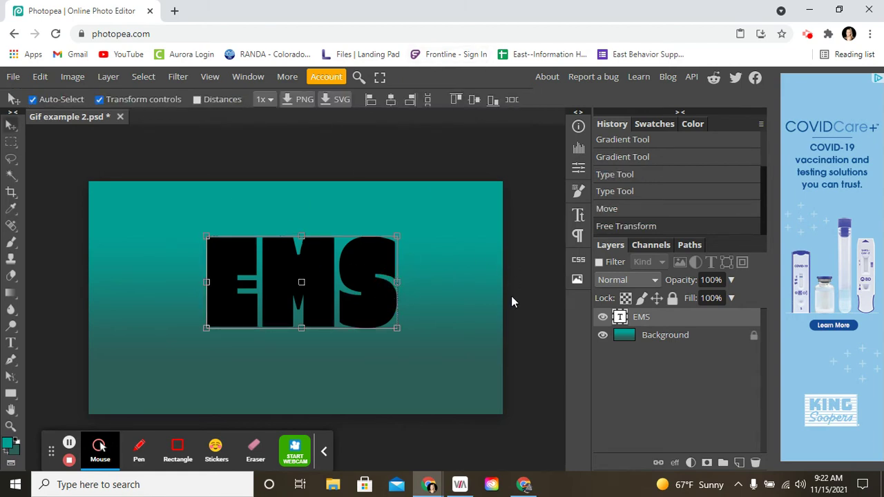
# Step: Delete the EMS layer, type a separate E and place it left of centre
pyautogui.press('Delete')
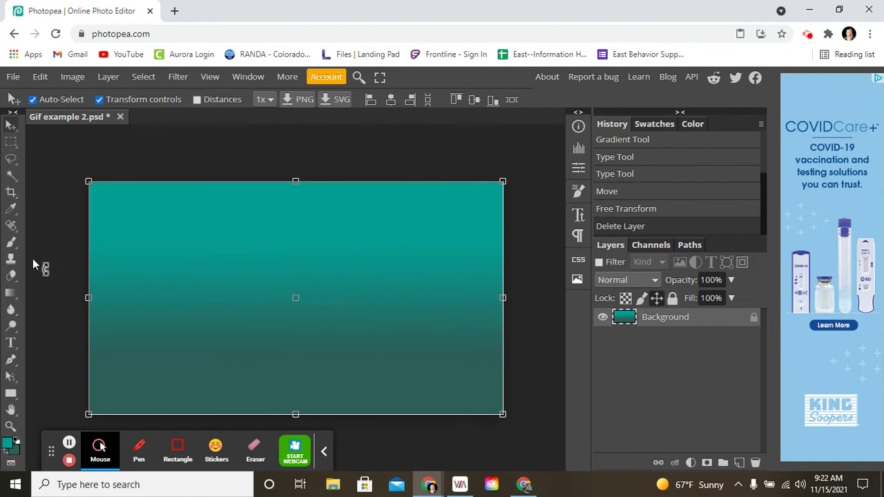
pyautogui.click(12, 344)
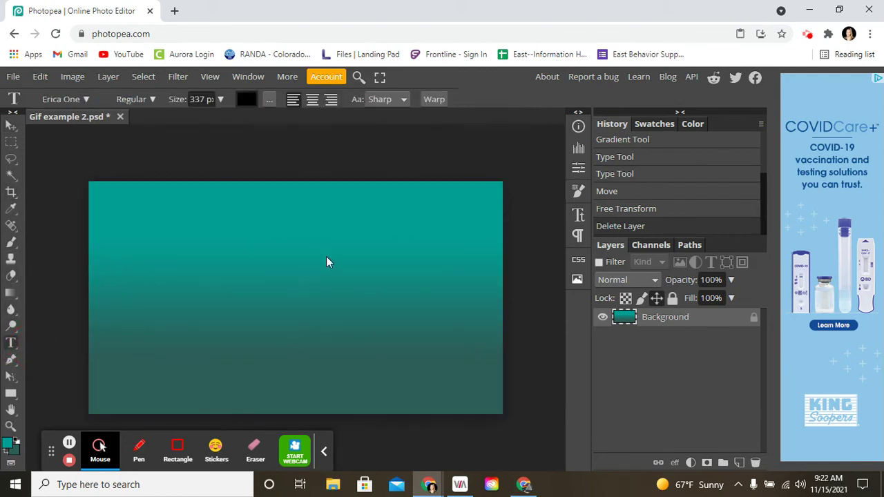
pyautogui.click(180, 297)
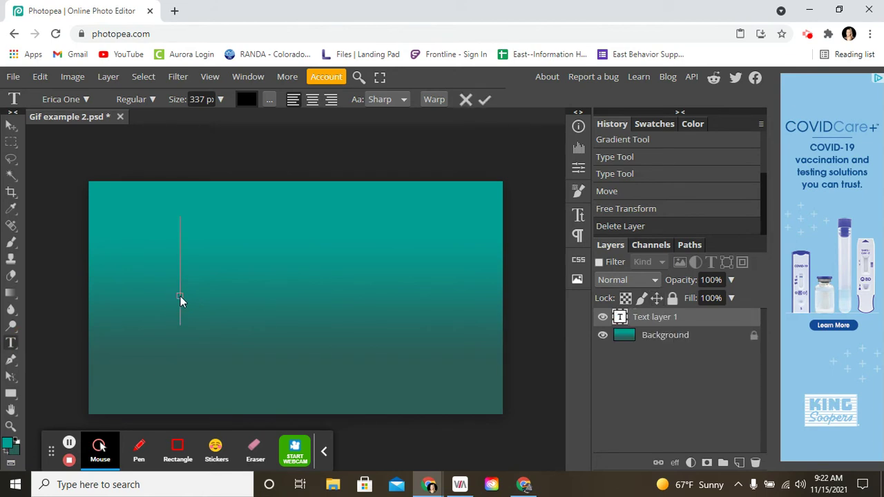
pyautogui.write('E')
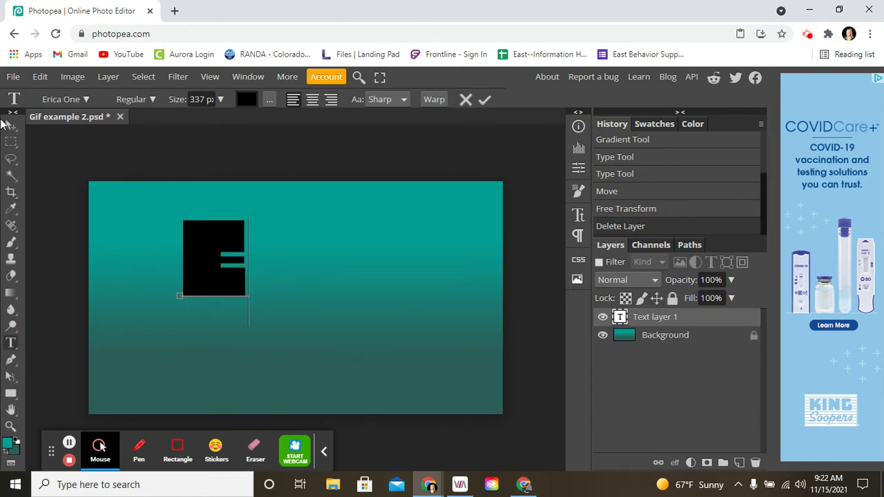
pyautogui.click(11, 126)
pyautogui.moveTo(203, 277); pyautogui.dragTo(193, 317)
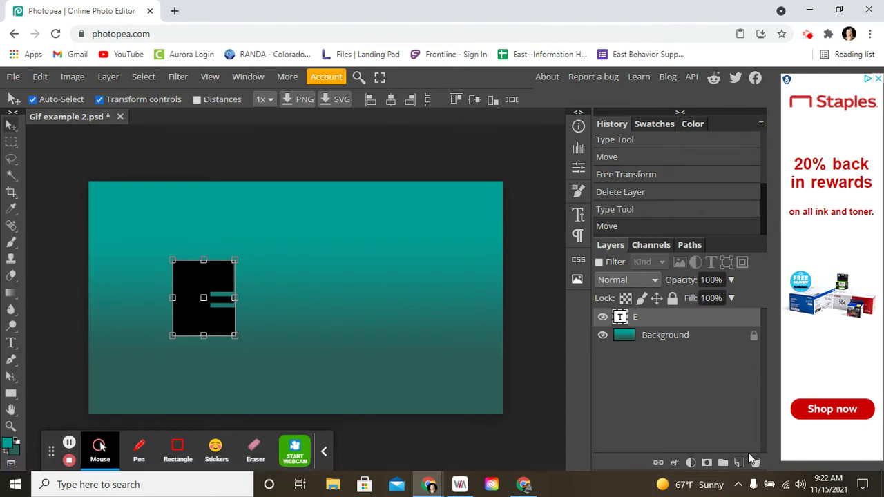
# Step: Add an M text layer and position it beside the E
pyautogui.click(9, 346)
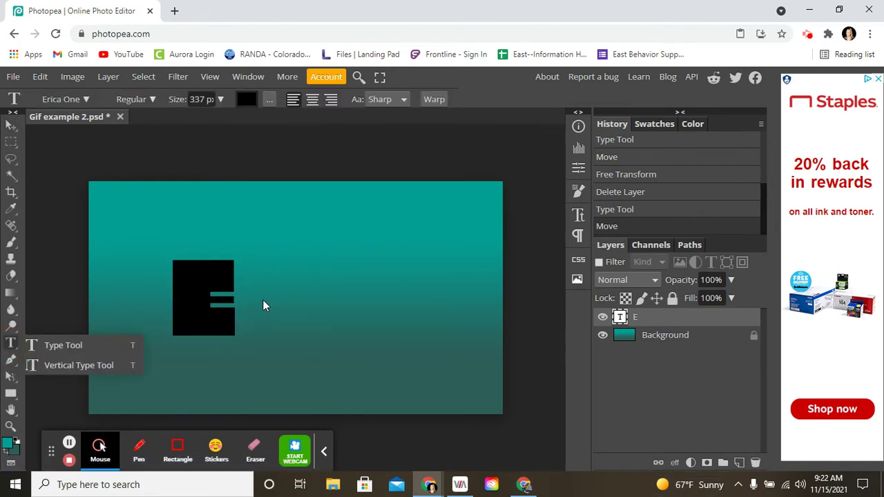
pyautogui.click(112, 344)
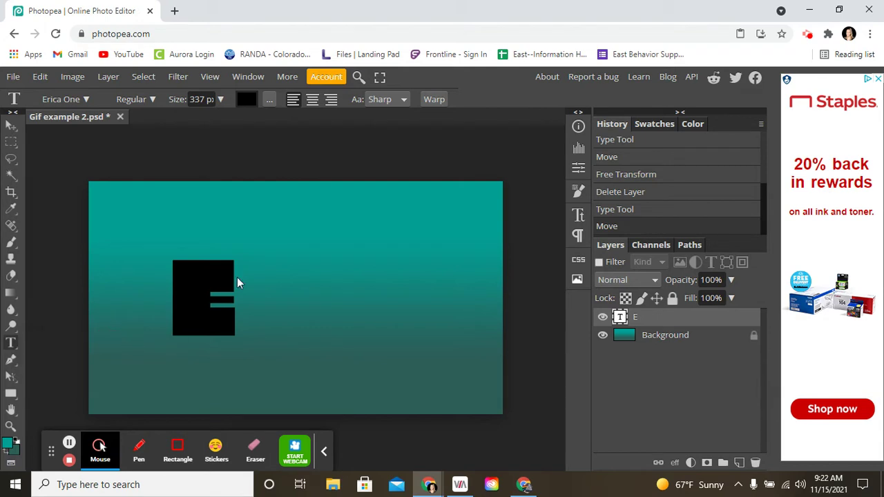
pyautogui.click(272, 304)
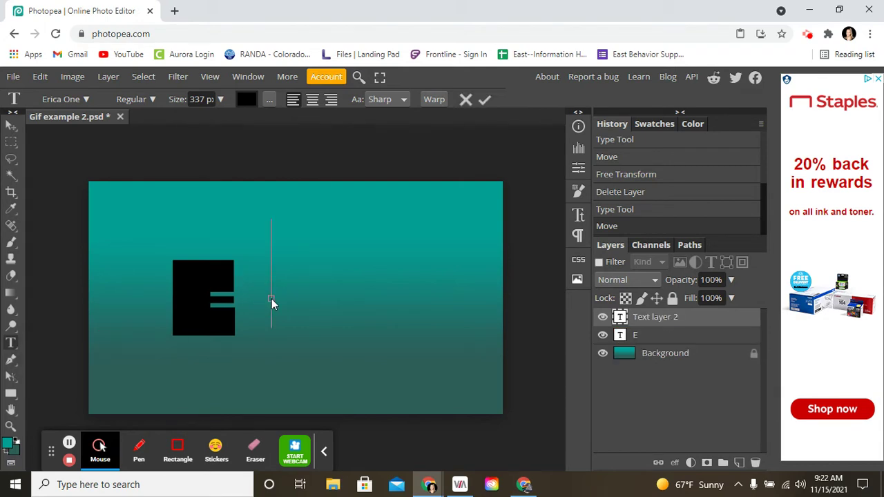
pyautogui.write('M')
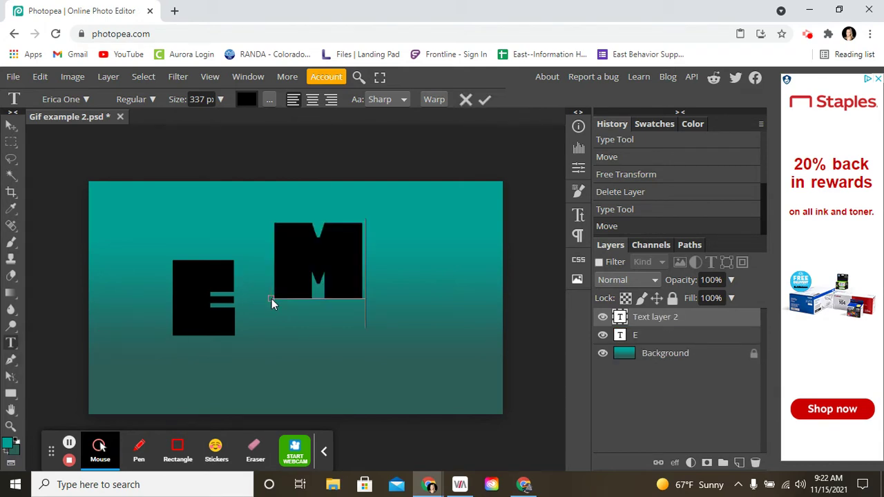
pyautogui.click(11, 124)
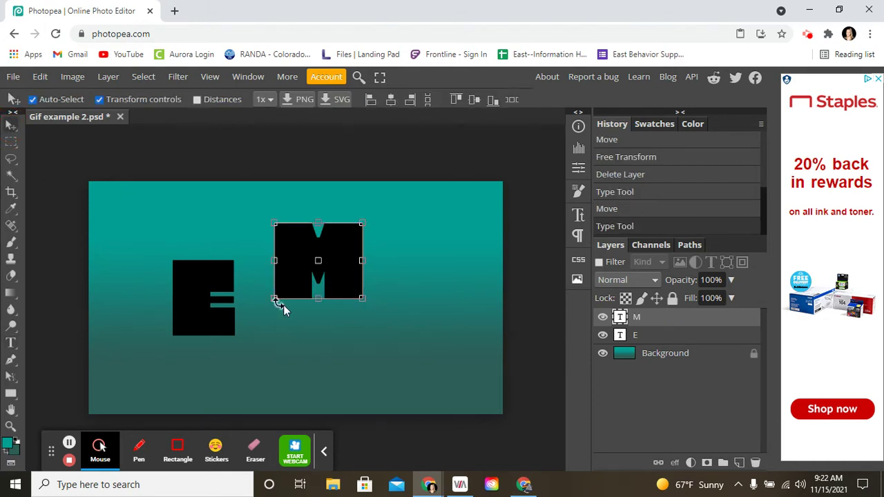
pyautogui.moveTo(345, 285); pyautogui.dragTo(326, 322)
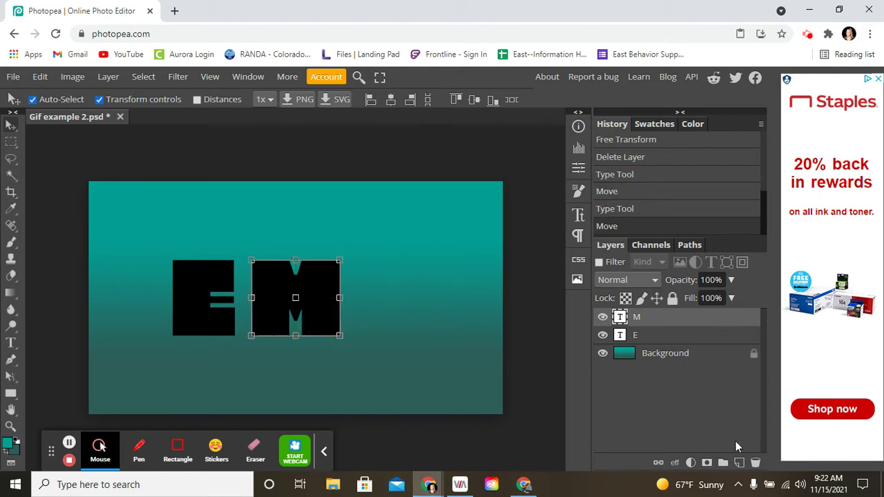
# Step: Add an S text layer and line it up beside the M
pyautogui.click(12, 342)
pyautogui.click(37, 341)
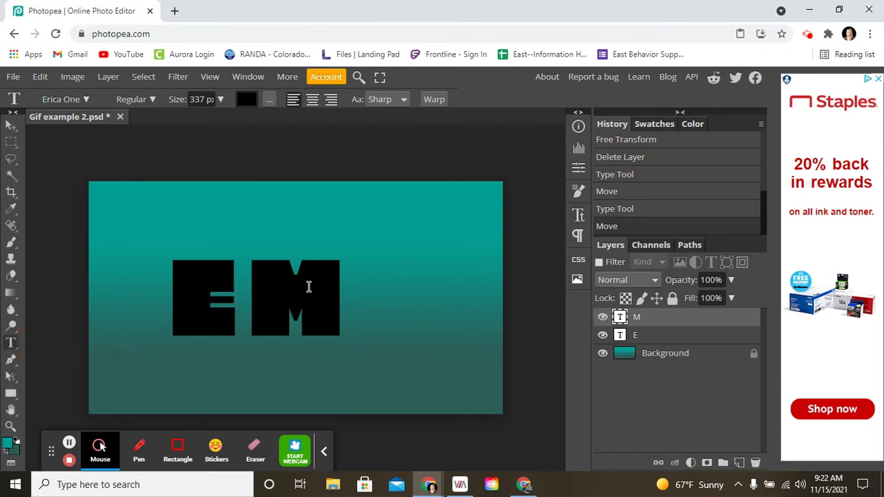
pyautogui.click(362, 292)
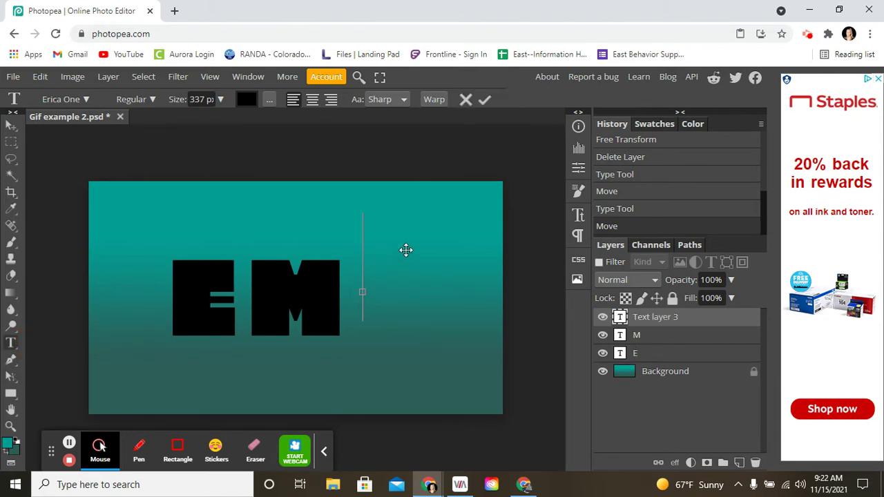
pyautogui.write('S')
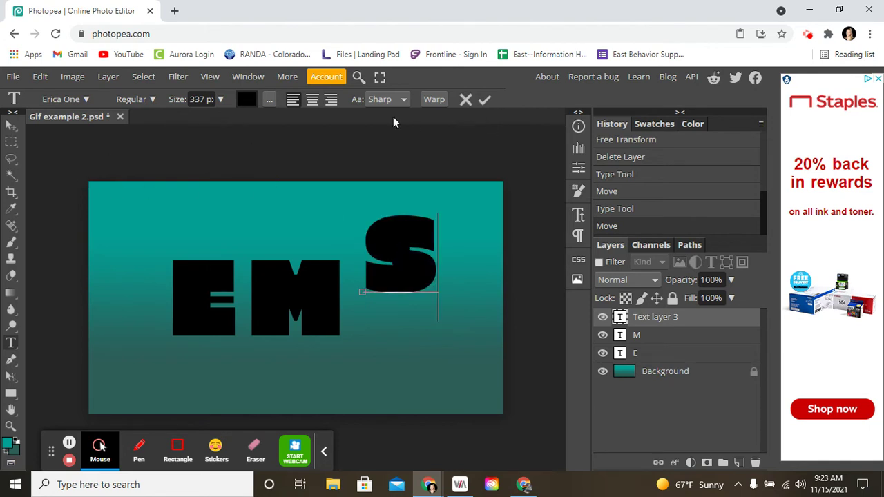
pyautogui.click(11, 125)
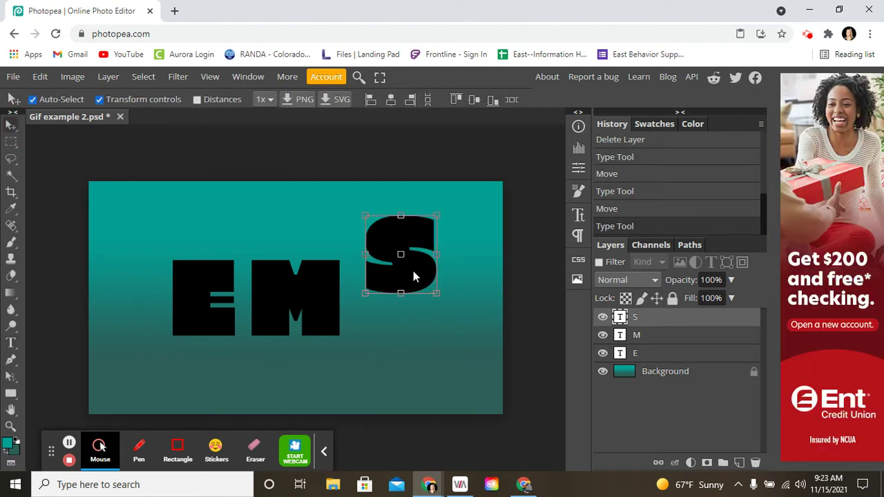
pyautogui.moveTo(413, 271); pyautogui.dragTo(404, 319)
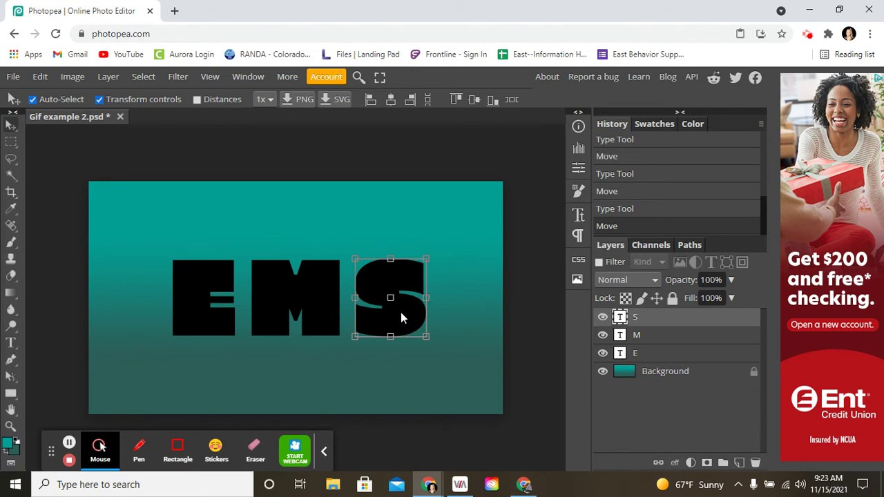
# Step: Duplicate the S layer and move the copy down below the original
pyautogui.click(40, 76)
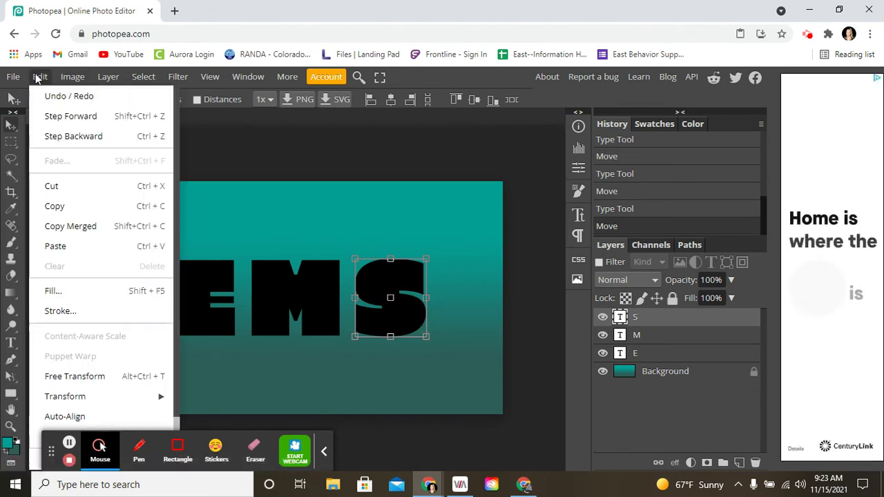
pyautogui.click(89, 206)
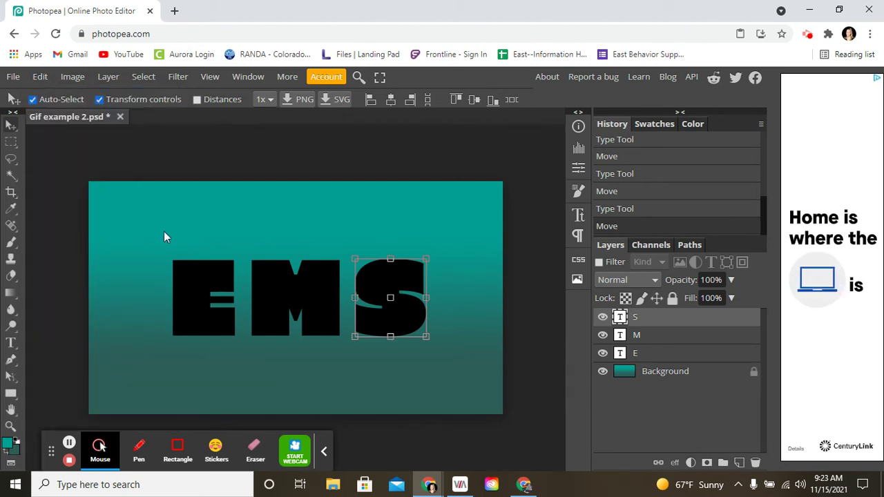
pyautogui.hotkey('ctrl', 'j')
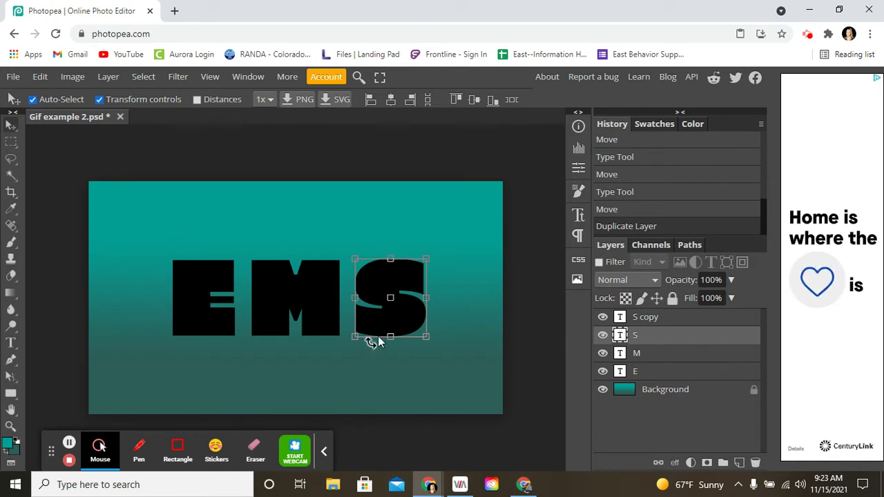
pyautogui.moveTo(413, 318); pyautogui.dragTo(408, 401)
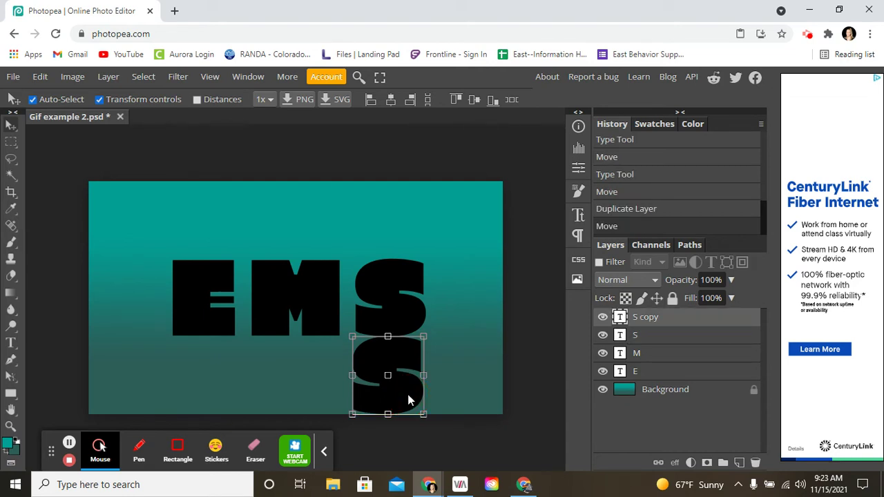
# Step: Duplicate the M and E letters and place each copy below its original
pyautogui.click(322, 298)
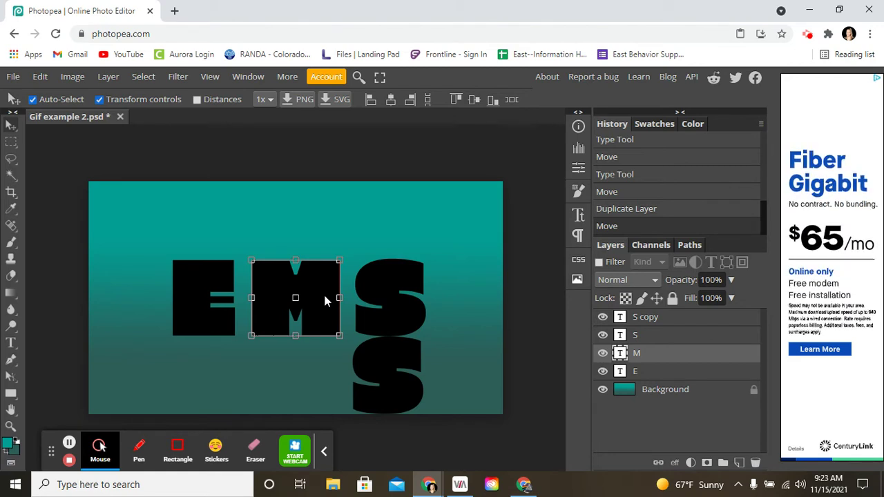
pyautogui.hotkey('ctrl', 'j')
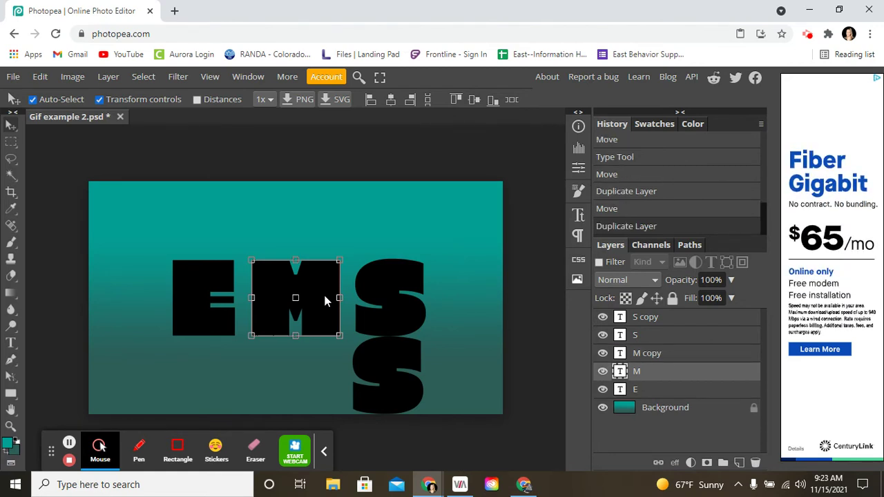
pyautogui.moveTo(325, 297); pyautogui.dragTo(323, 374)
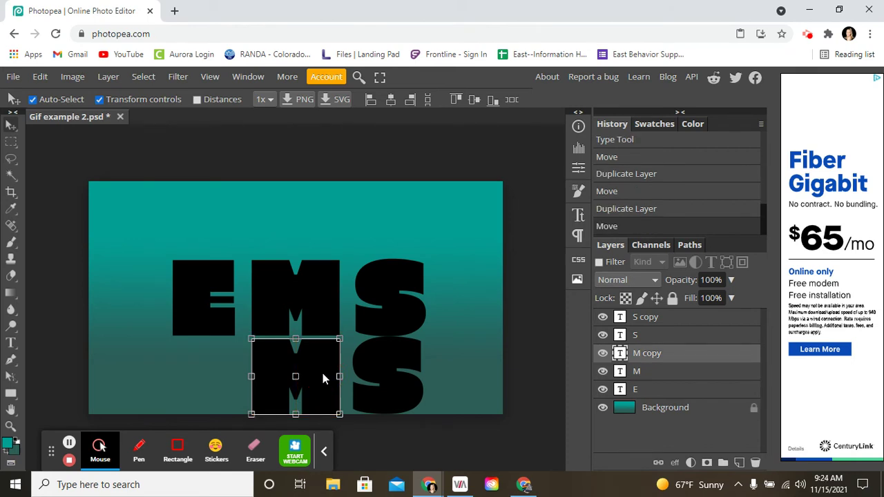
pyautogui.click(221, 309)
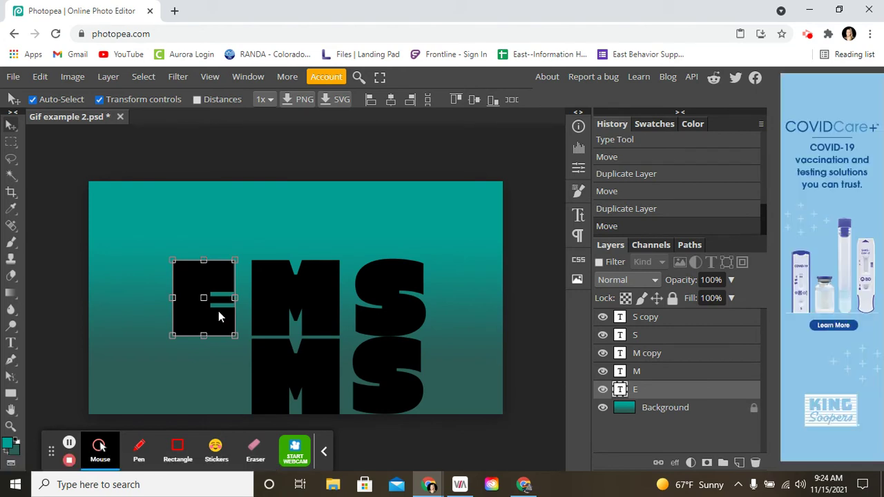
pyautogui.moveTo(218, 311); pyautogui.dragTo(220, 368)
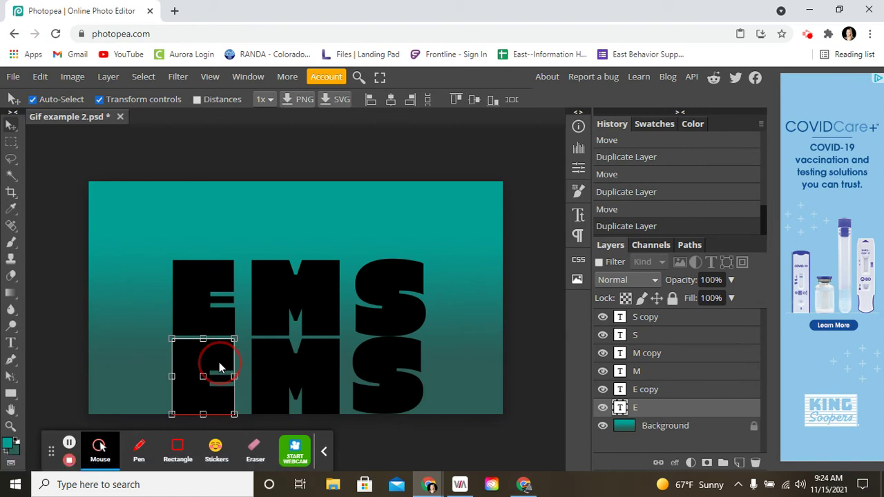
pyautogui.moveTo(219, 362); pyautogui.dragTo(219, 362)
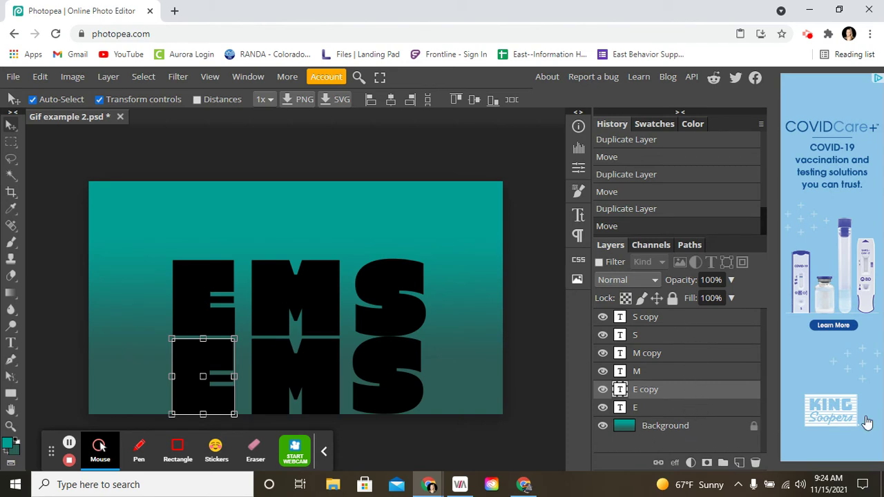
# Step: Rename the S copy and S layers to _a_
pyautogui.click(695, 320)
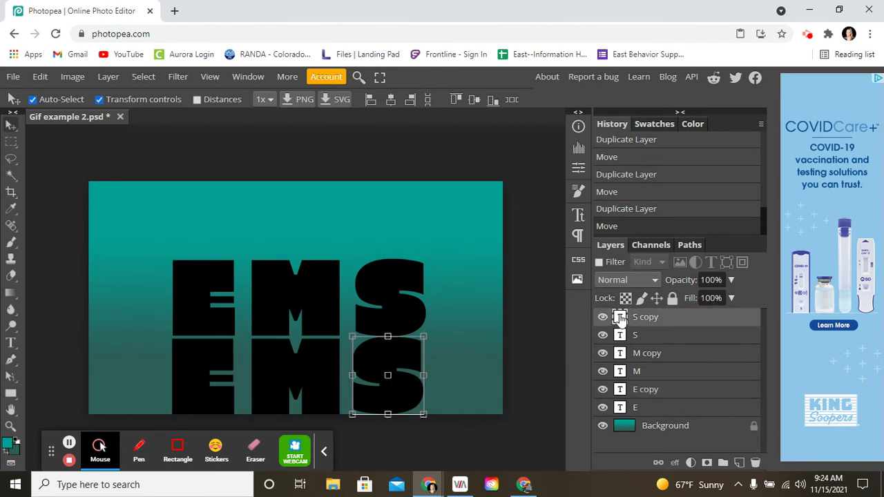
pyautogui.doubleClick(648, 318)
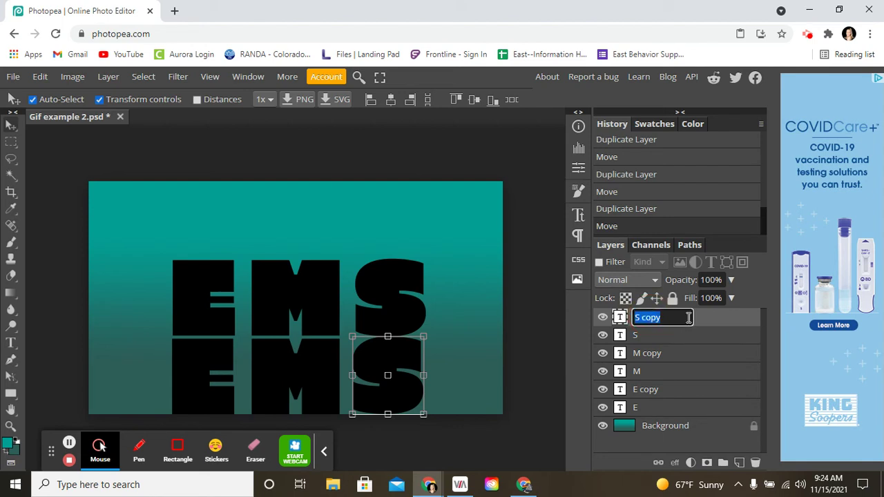
pyautogui.press('BackSpace')
pyautogui.write('_a_')
pyautogui.press('Return')
pyautogui.doubleClick(637, 336)
pyautogui.write('_')
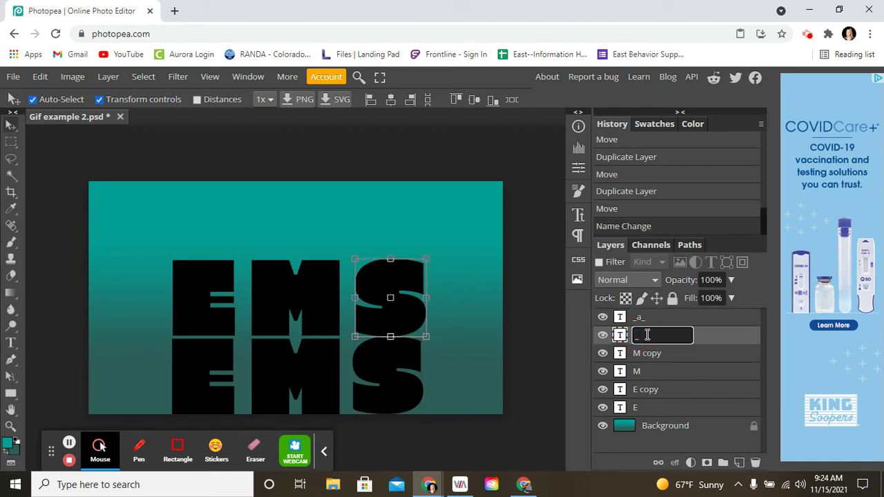
pyautogui.write('a_')
pyautogui.click(656, 354)
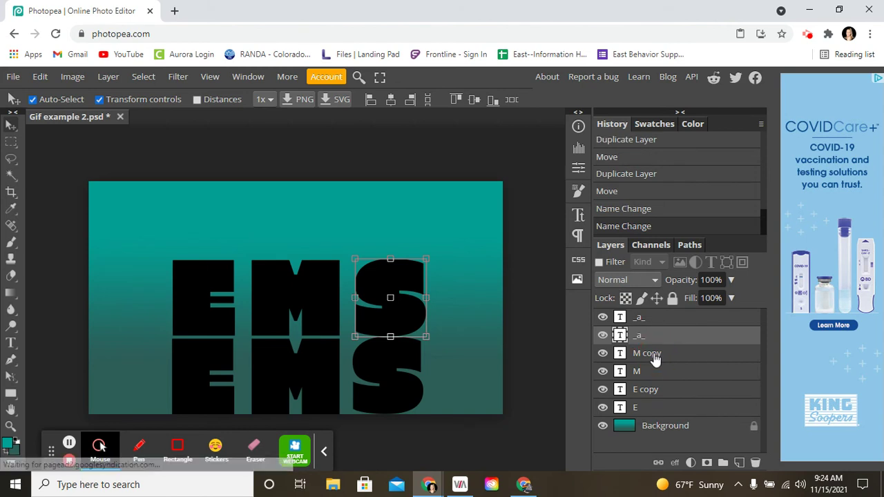
# Step: Rename the M copy and M layers to _a_
pyautogui.doubleClick(654, 353)
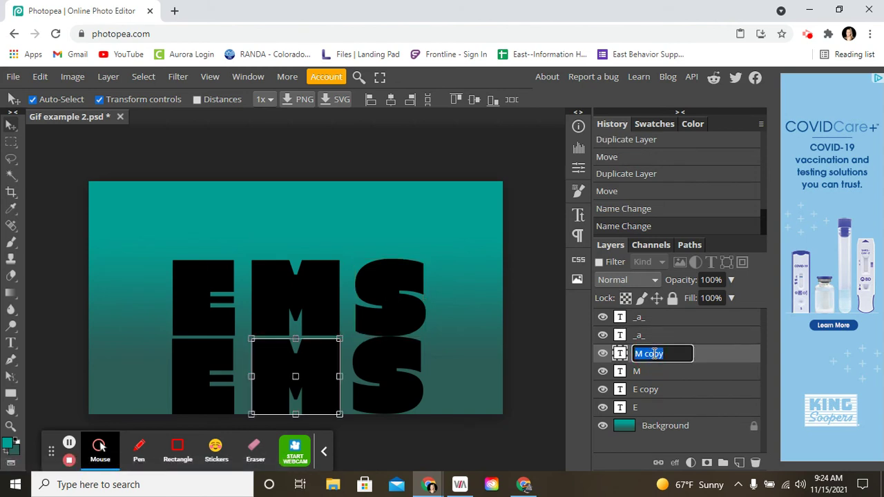
pyautogui.write('_a_')
pyautogui.click(640, 376)
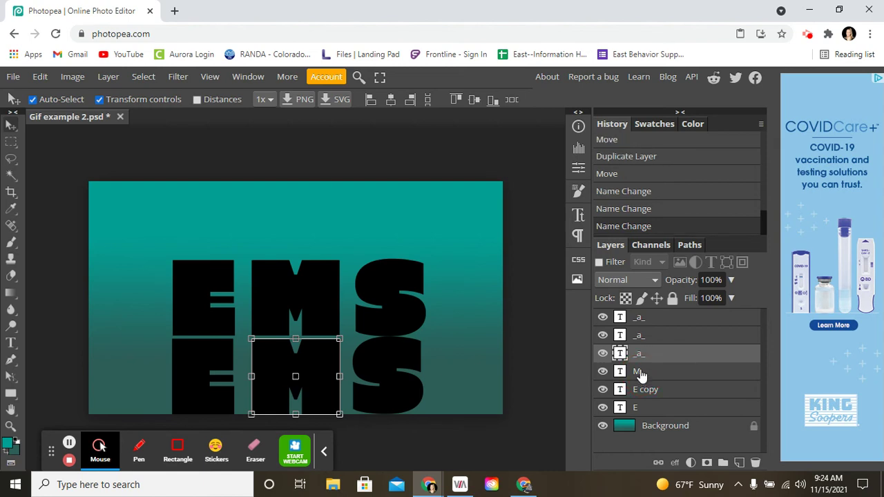
pyautogui.click(639, 373)
pyautogui.doubleClick(639, 373)
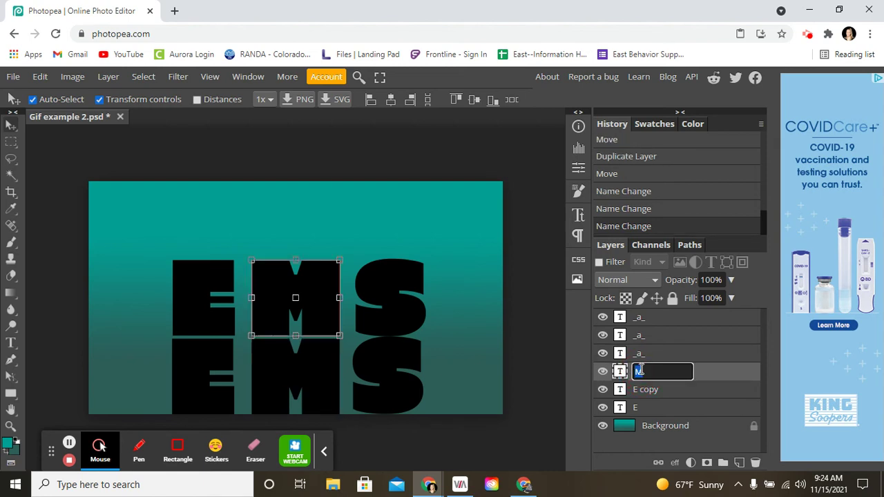
pyautogui.write('_a_')
pyautogui.press('Return')
# Step: Rename the E copy and E layers to _a_
pyautogui.doubleClick(652, 391)
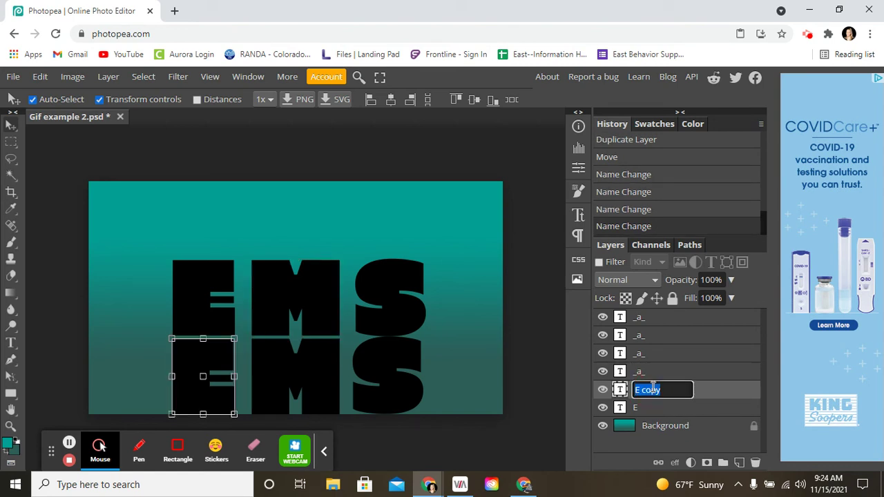
pyautogui.write('_a_')
pyautogui.press('Return')
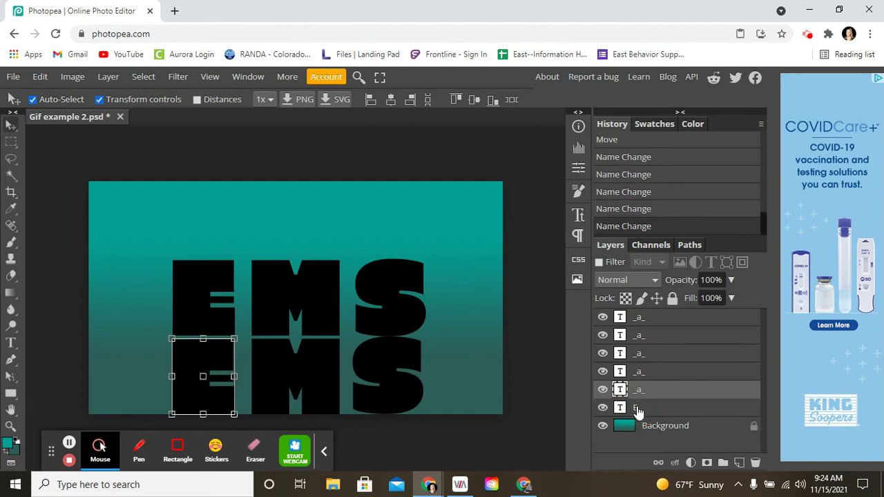
pyautogui.click(638, 409)
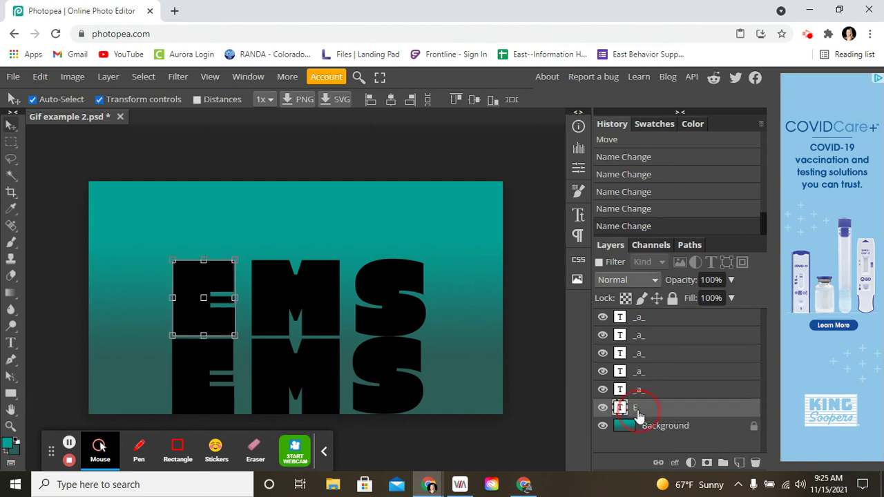
pyautogui.doubleClick(646, 409)
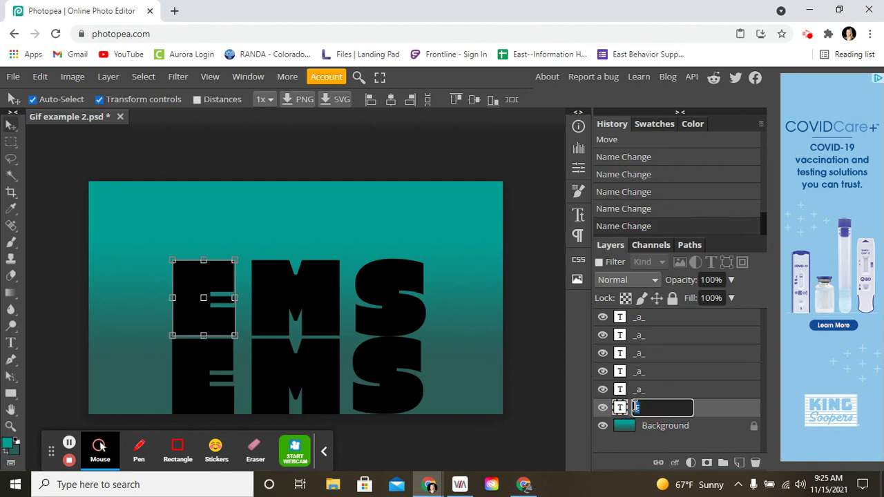
pyautogui.write('_a_')
# Step: Open the GIF export dialog via File > Export as
pyautogui.click(14, 77)
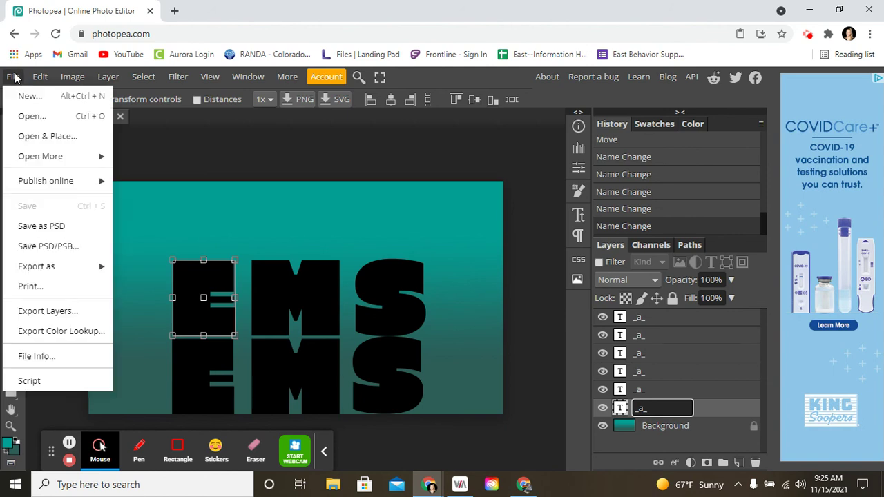
pyautogui.moveTo(97, 270)
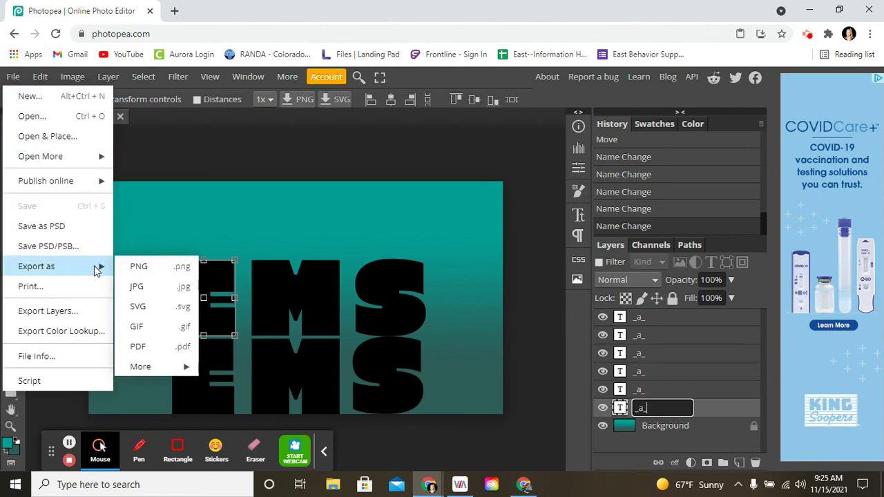
pyautogui.click(165, 333)
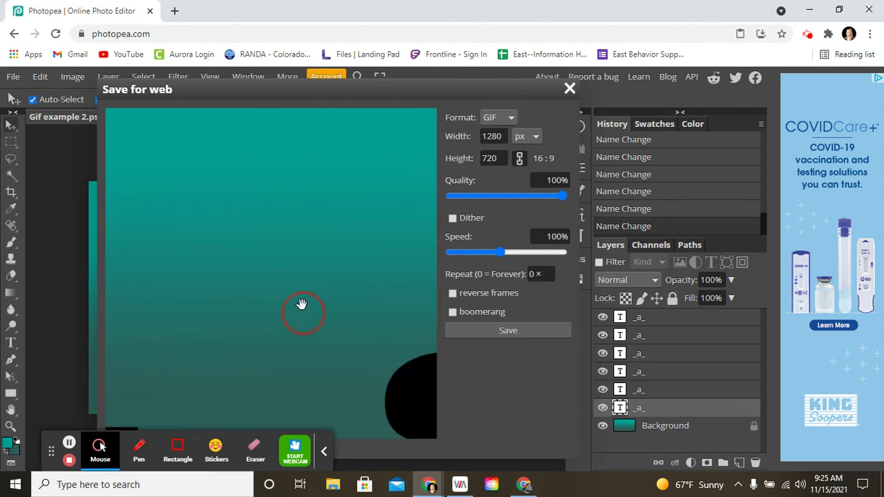
# Step: Set the animation speed to 46%, save, and open the downloaded Gif example 2.gif
pyautogui.click(144, 244)
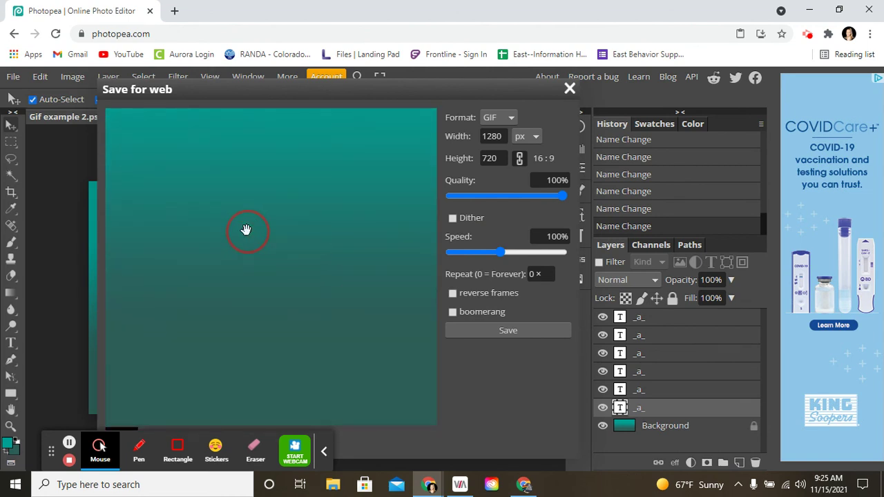
pyautogui.moveTo(500, 257); pyautogui.dragTo(490, 255)
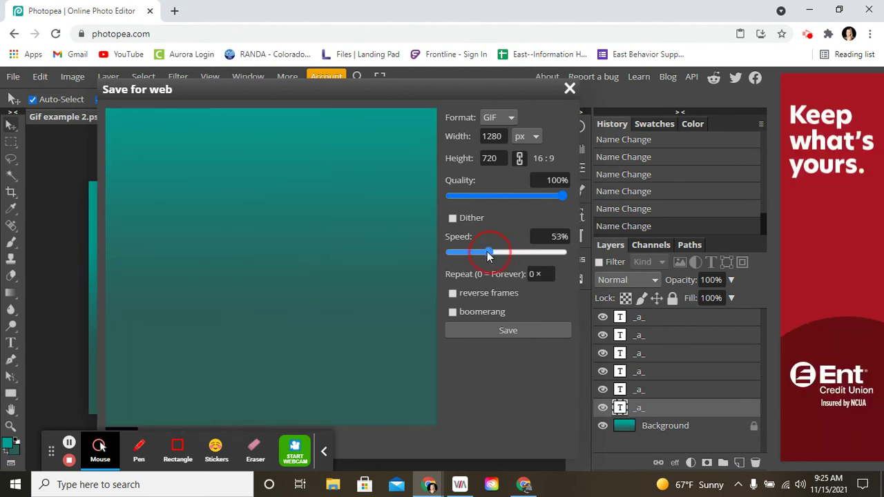
pyautogui.moveTo(488, 256); pyautogui.dragTo(482, 256)
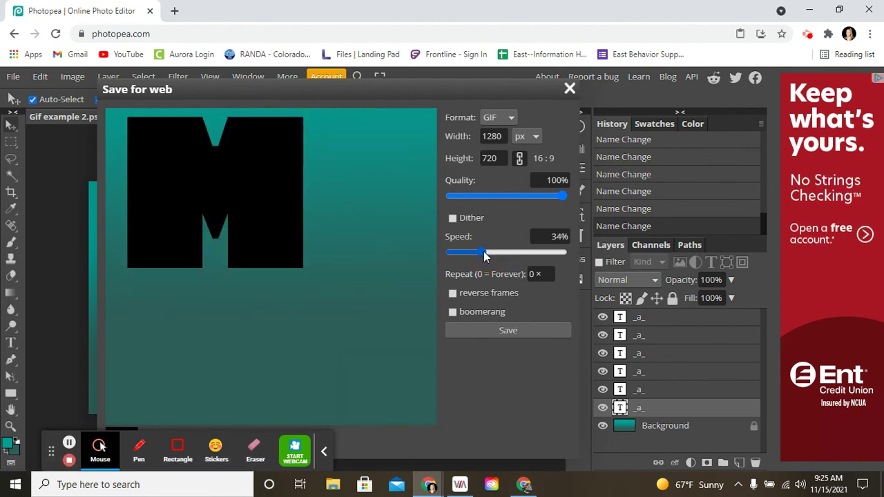
pyautogui.moveTo(485, 255); pyautogui.dragTo(488, 256)
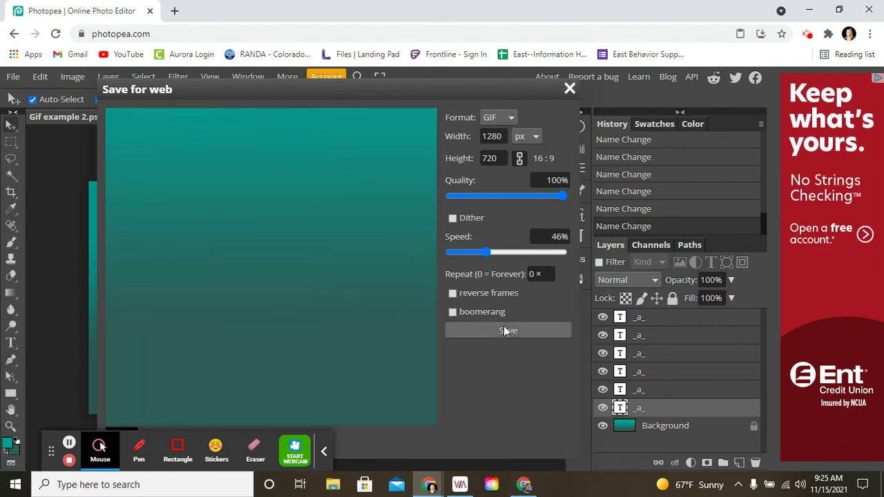
pyautogui.click(505, 330)
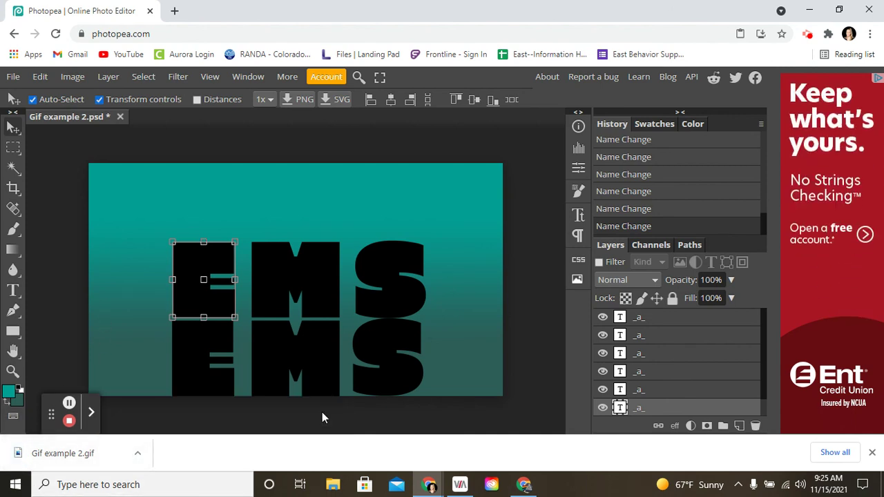
pyautogui.click(86, 458)
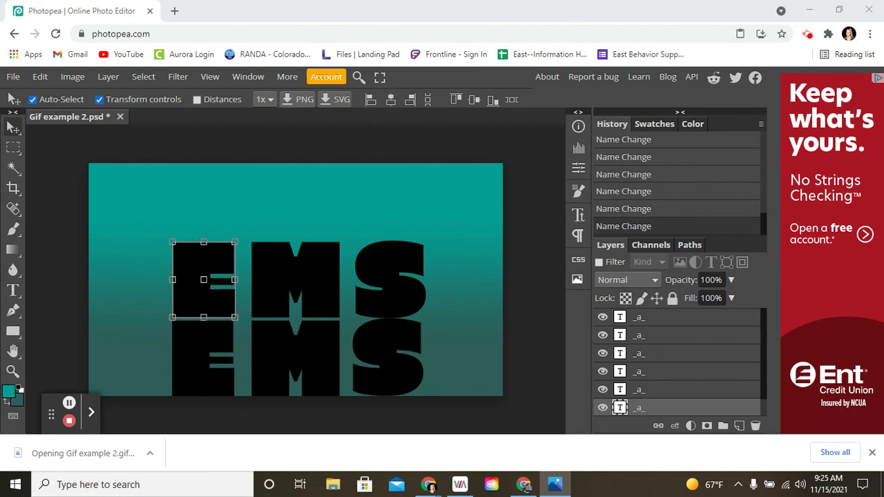
pyautogui.moveTo(723, 391); pyautogui.dragTo(290, 73)
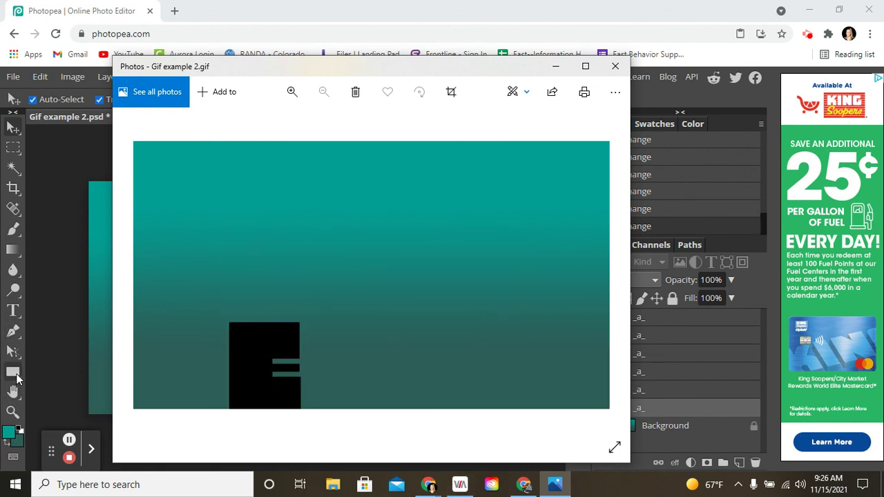
pyautogui.click(606, 67)
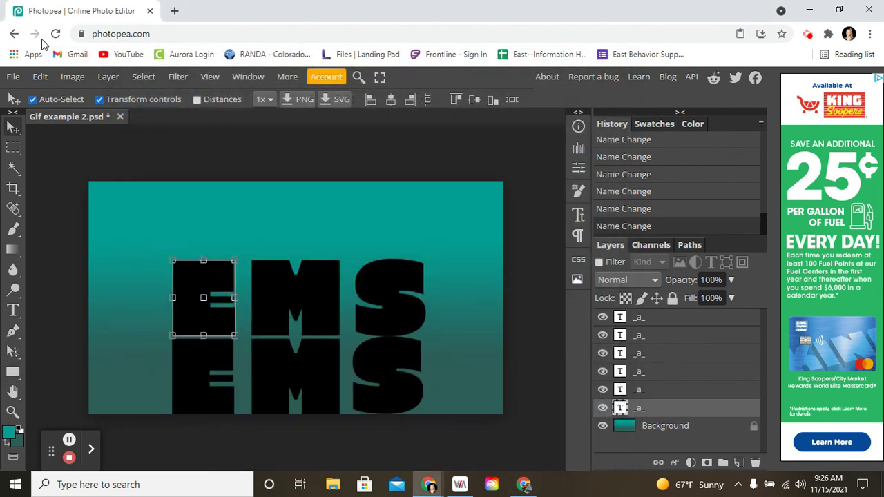